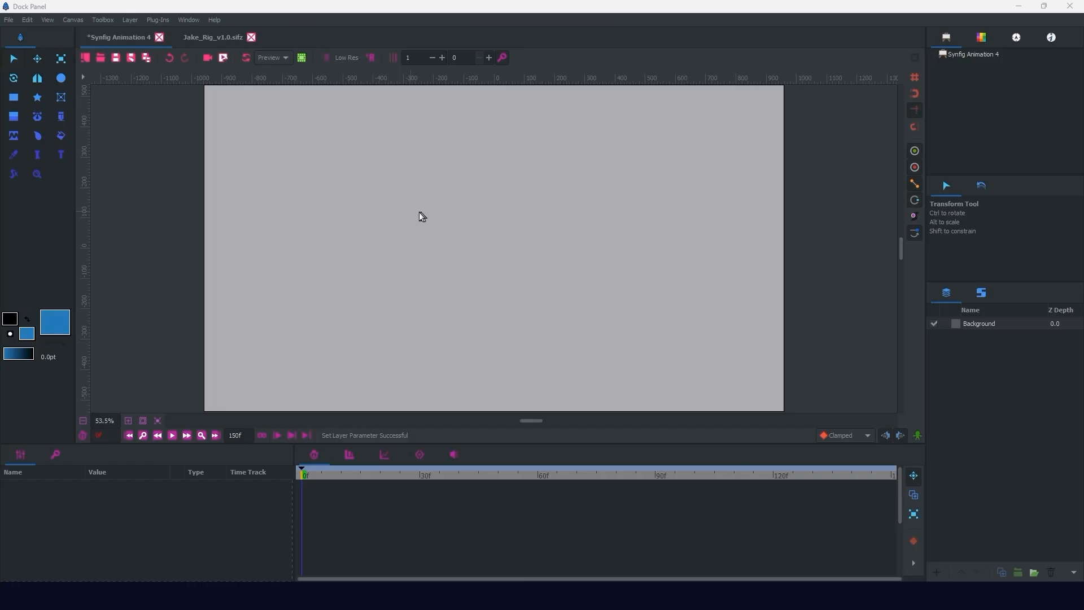
Step: Draw a circle outline about 225 px wide and move its origin near the canvas centre, about -7 px, -13 px
{"action": "left_click", "coordinate": [62, 78]}
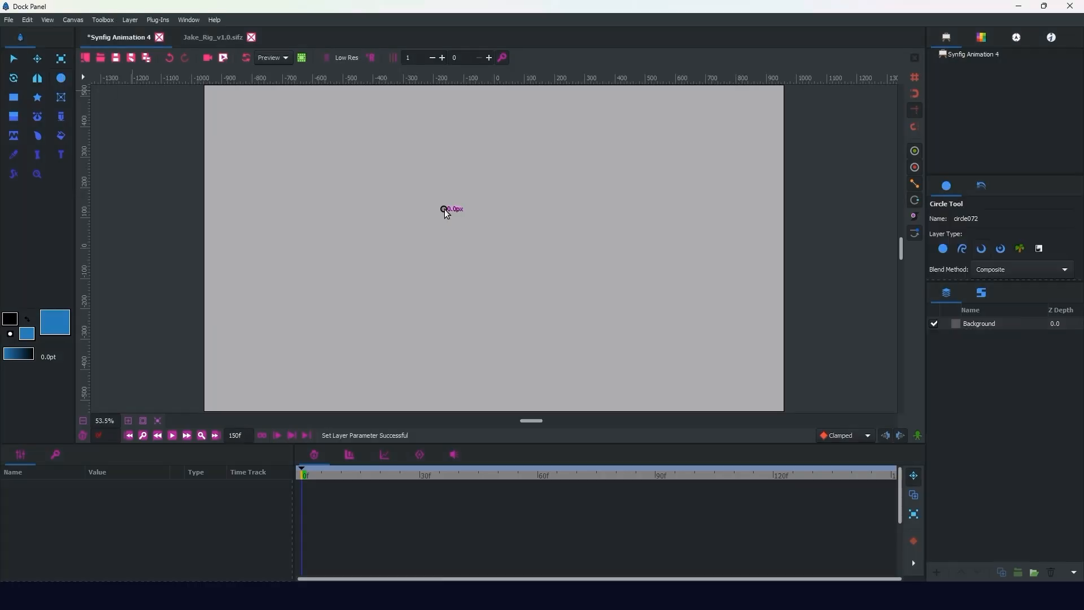
{"action": "left_click_drag", "start_coordinate": [443, 210], "coordinate": [479, 244]}
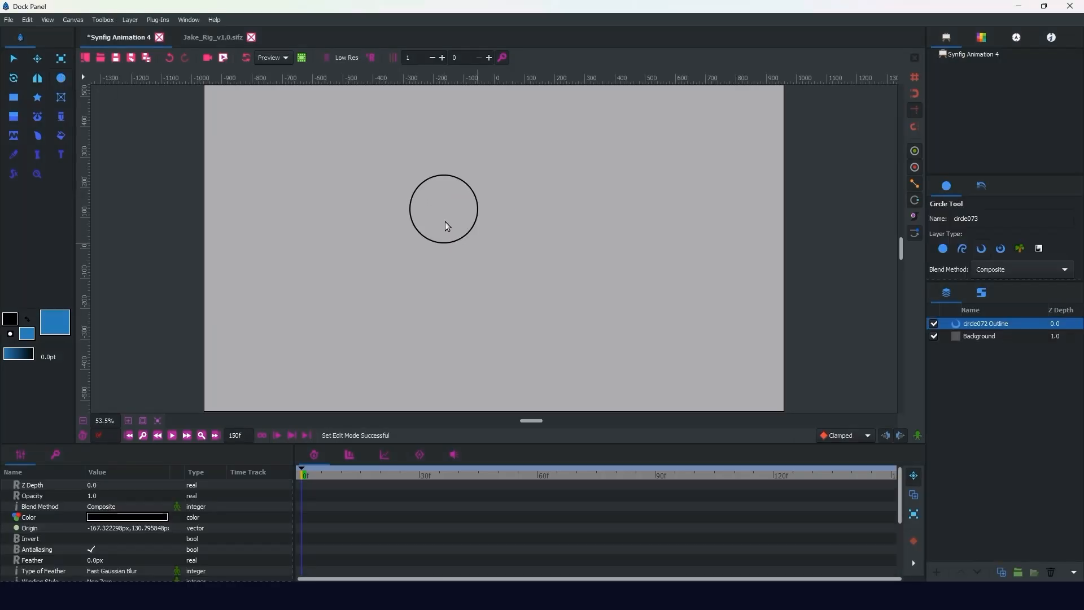
{"action": "key", "text": "alt+a"}
{"action": "left_click_drag", "start_coordinate": [444, 208], "coordinate": [490, 255]}
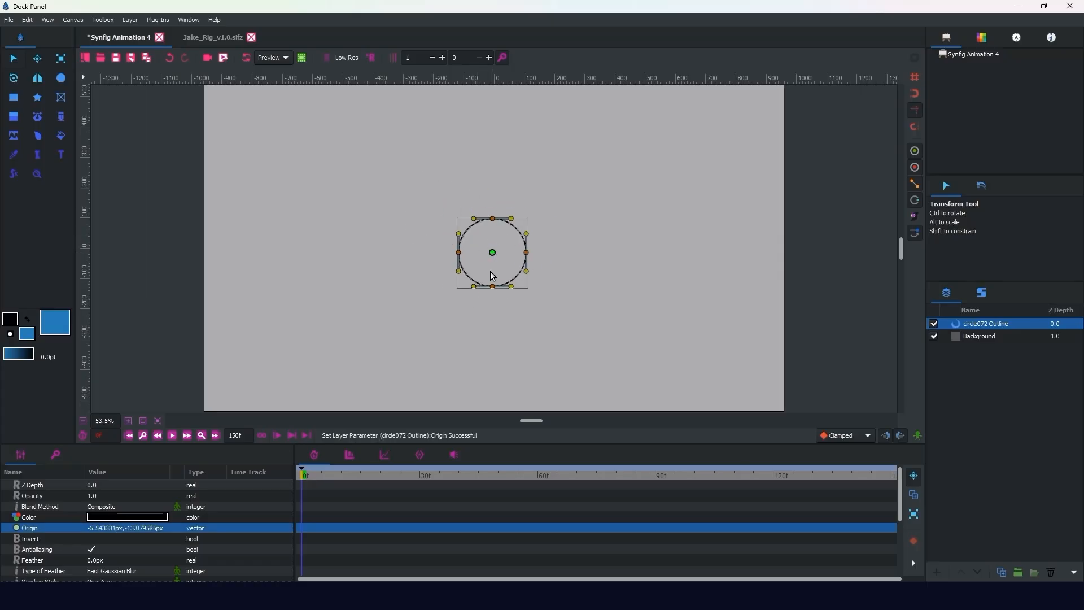
Step: Turn on animation mode and remove the keyframe at frame 0
{"action": "left_click", "coordinate": [917, 436]}
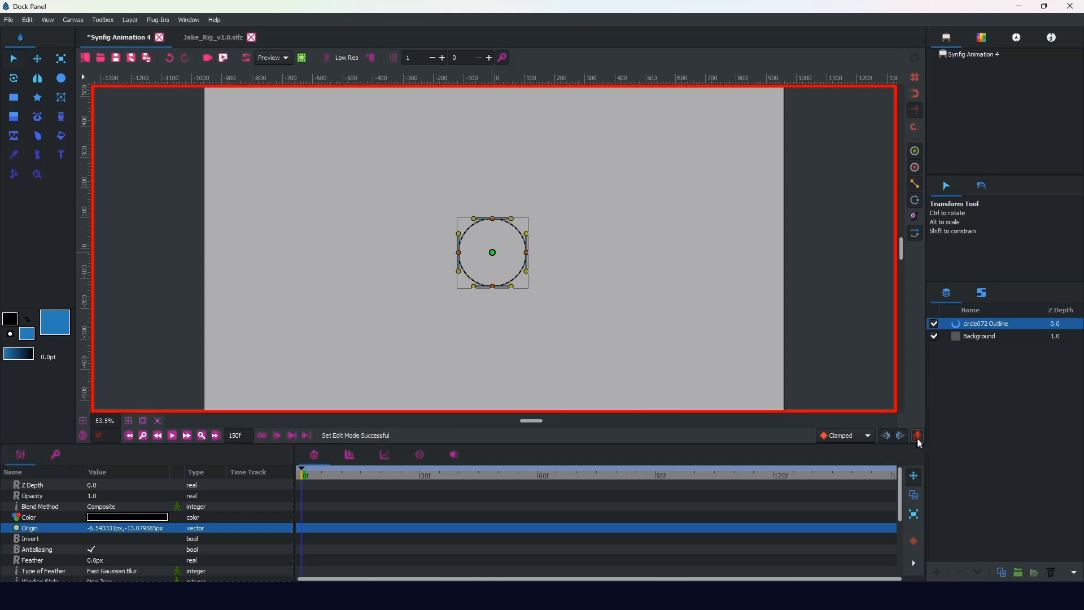
{"action": "left_click", "coordinate": [56, 455]}
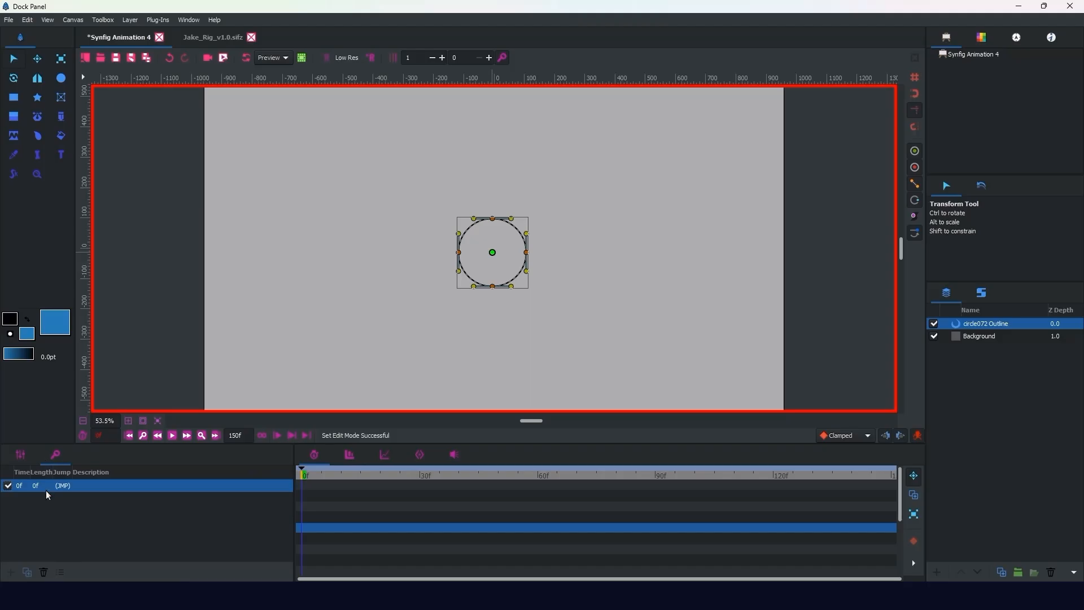
{"action": "left_click", "coordinate": [43, 573]}
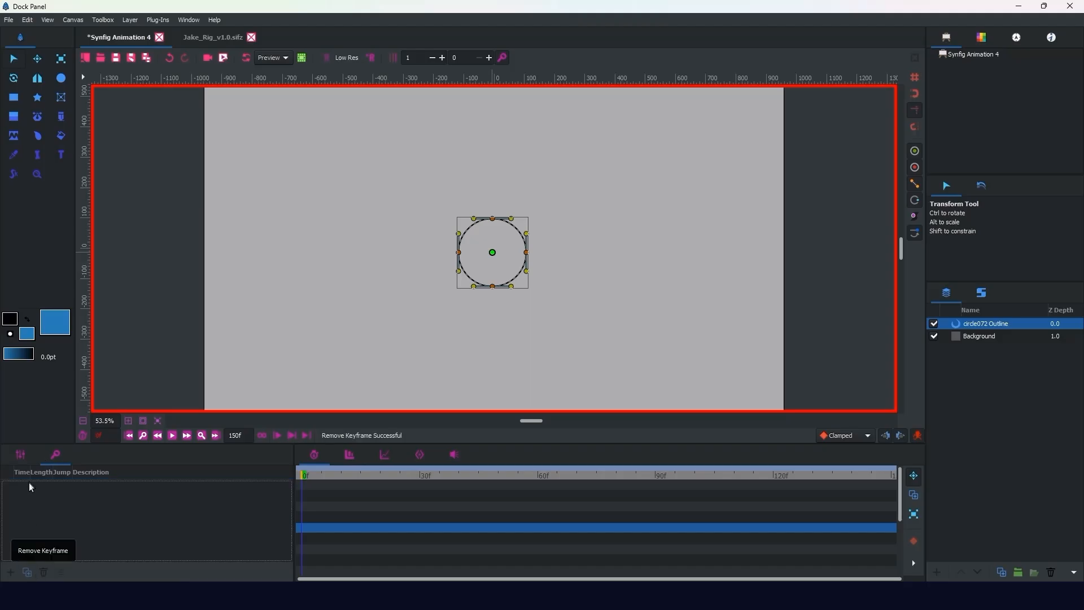
{"action": "left_click", "coordinate": [21, 456]}
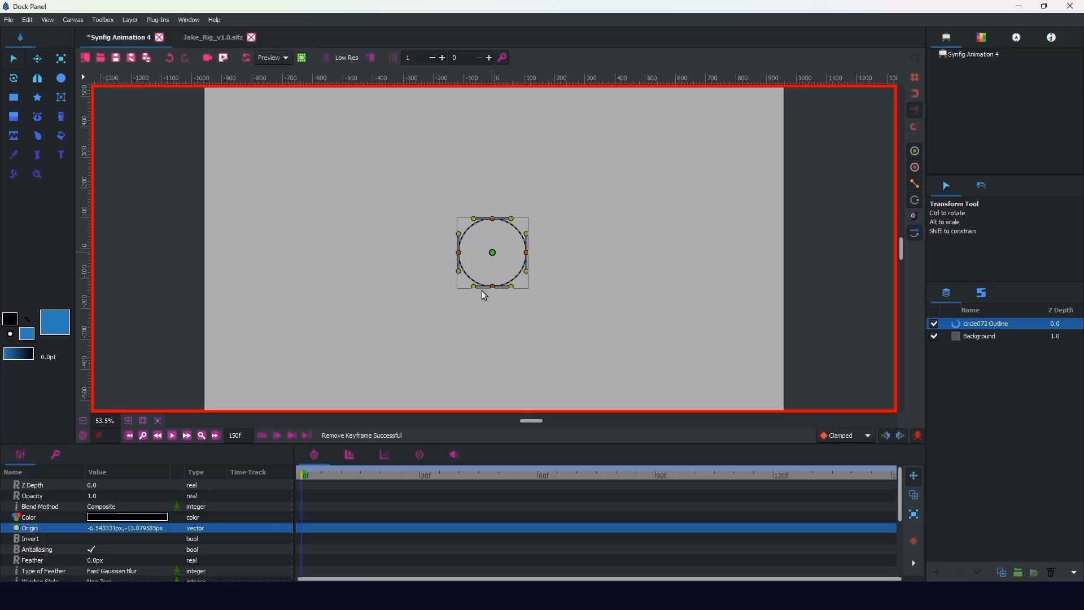
Step: Add an Origin waypoint at frame 0, then animate the circle's origin to about y 402 px at frame 1 and y -402 px at frame 2
{"action": "right_click", "coordinate": [56, 529]}
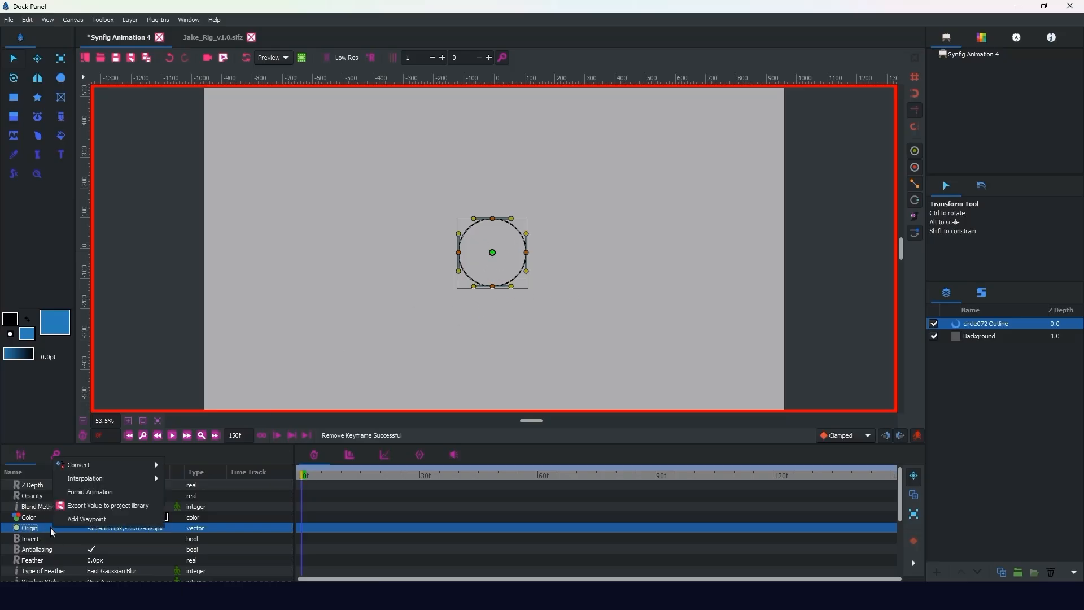
{"action": "left_click", "coordinate": [86, 519]}
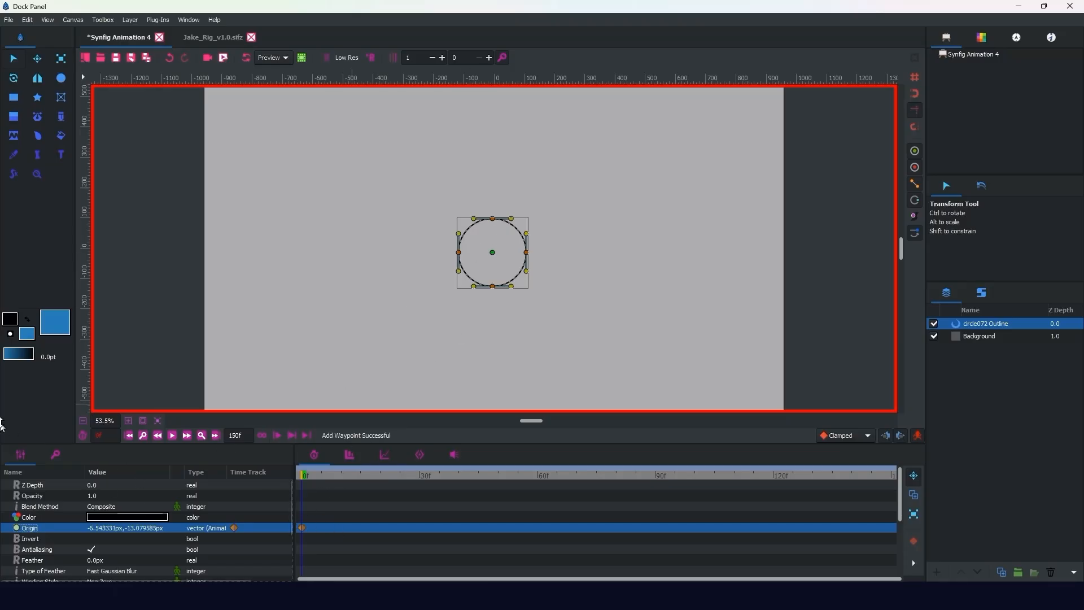
{"action": "left_click", "coordinate": [305, 476]}
{"action": "left_click", "coordinate": [492, 252]}
{"action": "left_click_drag", "start_coordinate": [492, 252], "coordinate": [492, 127]}
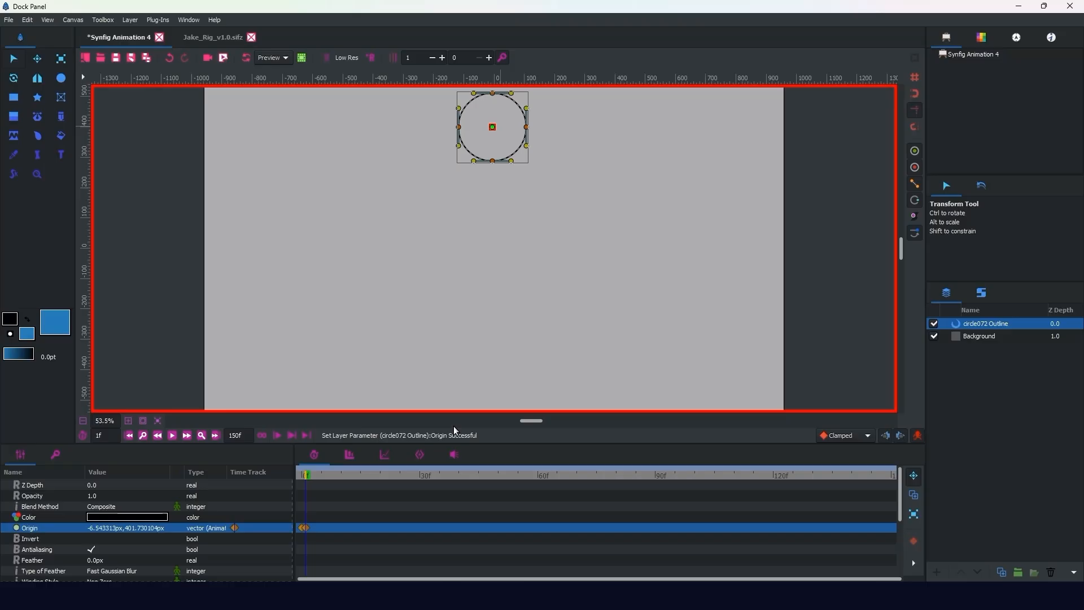
{"action": "left_click_drag", "start_coordinate": [493, 127], "coordinate": [492, 370]}
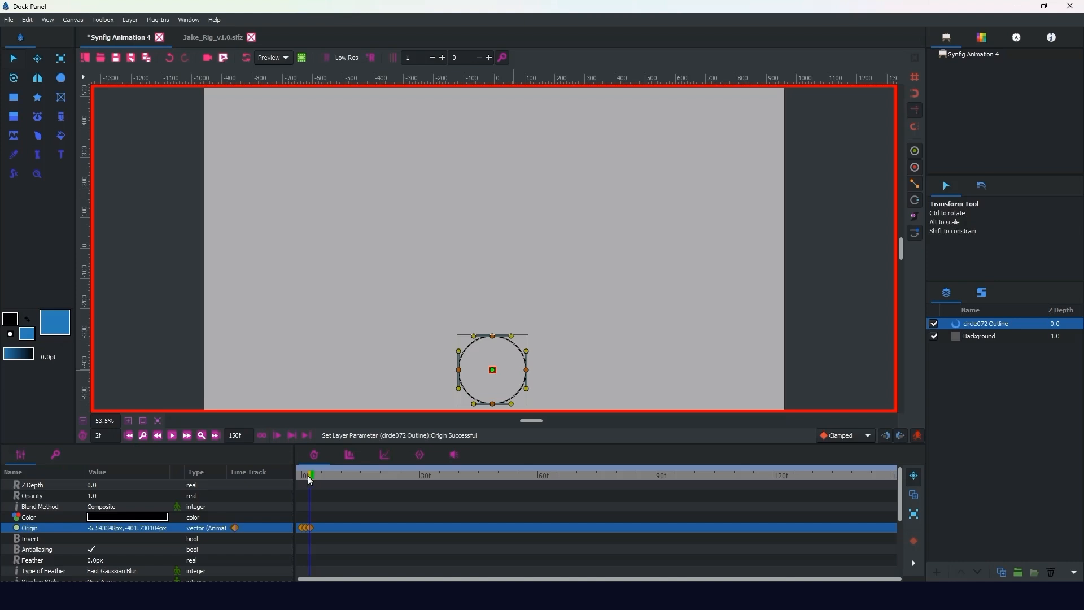
Step: Scrub the timeline to review the circle's poses and return to frame 0
{"action": "left_click_drag", "start_coordinate": [307, 475], "coordinate": [299, 478]}
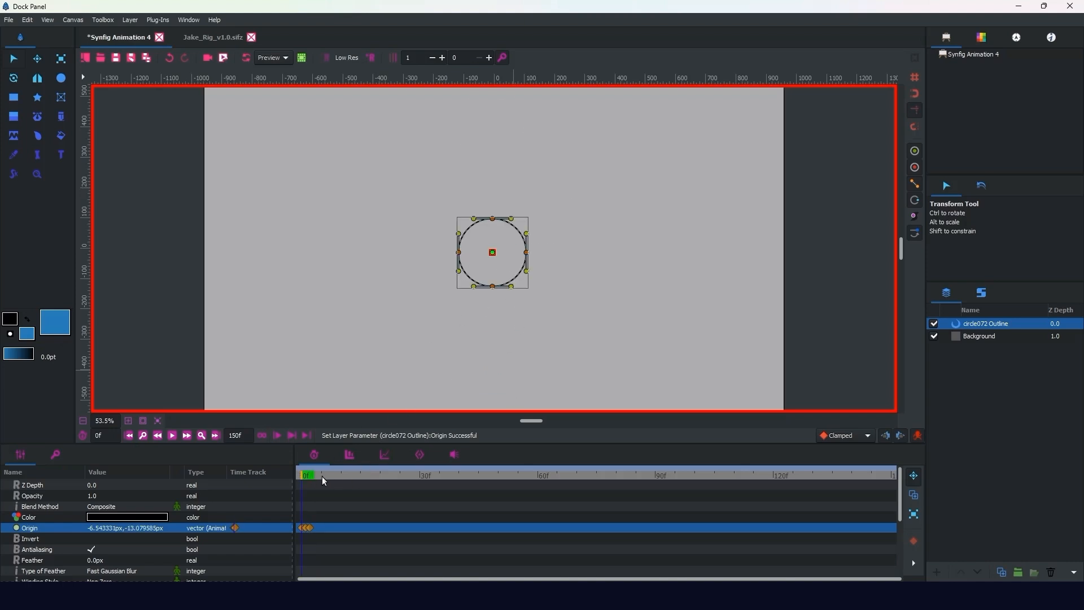
{"action": "left_click_drag", "start_coordinate": [302, 474], "coordinate": [352, 478]}
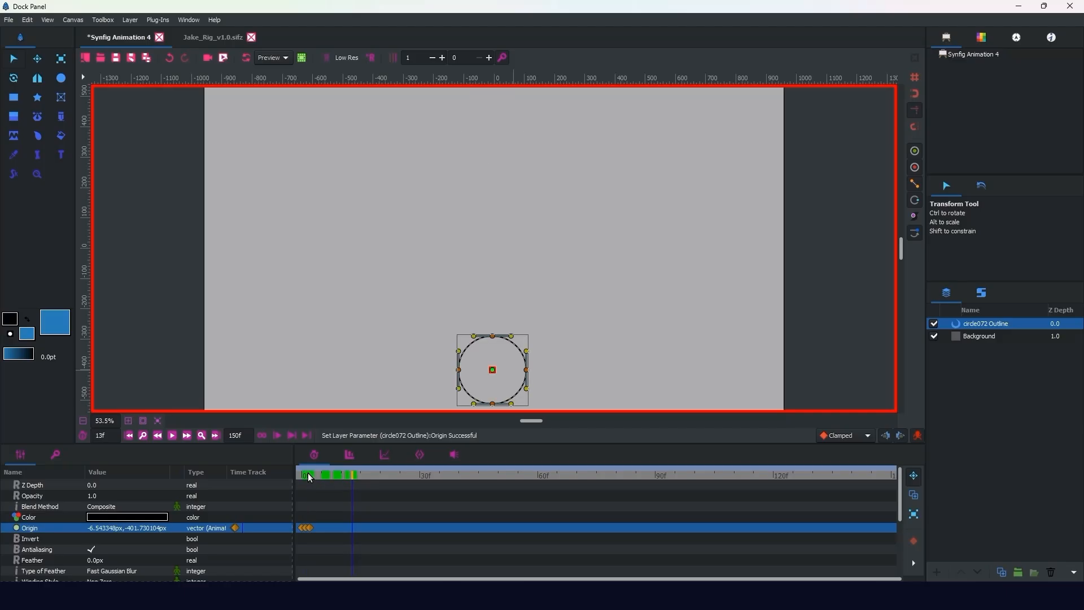
{"action": "left_click", "coordinate": [349, 476]}
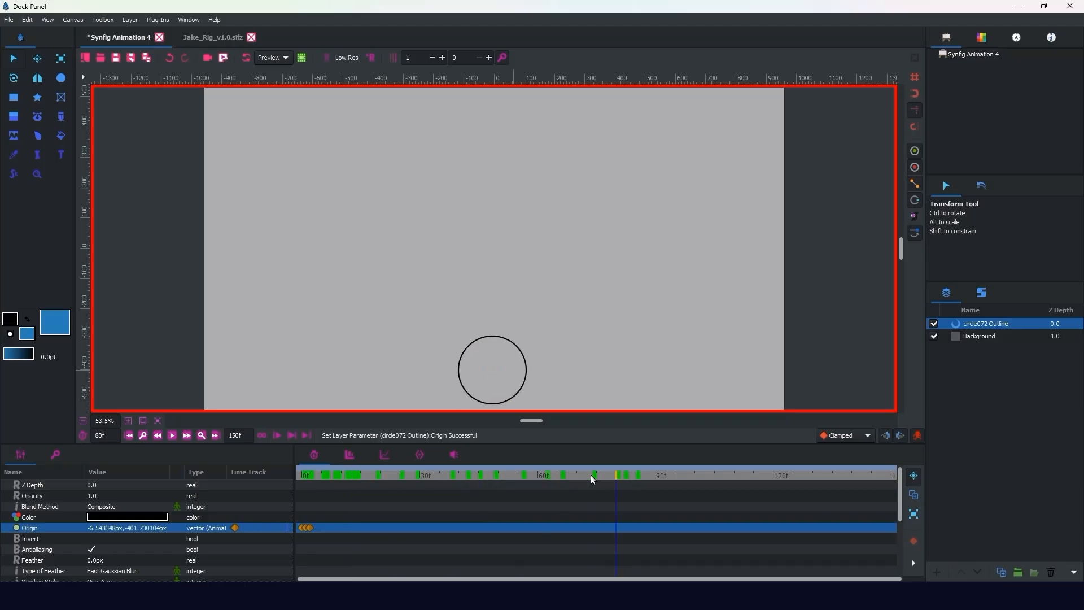
{"action": "left_click", "coordinate": [679, 475]}
{"action": "left_click_drag", "start_coordinate": [716, 476], "coordinate": [281, 476]}
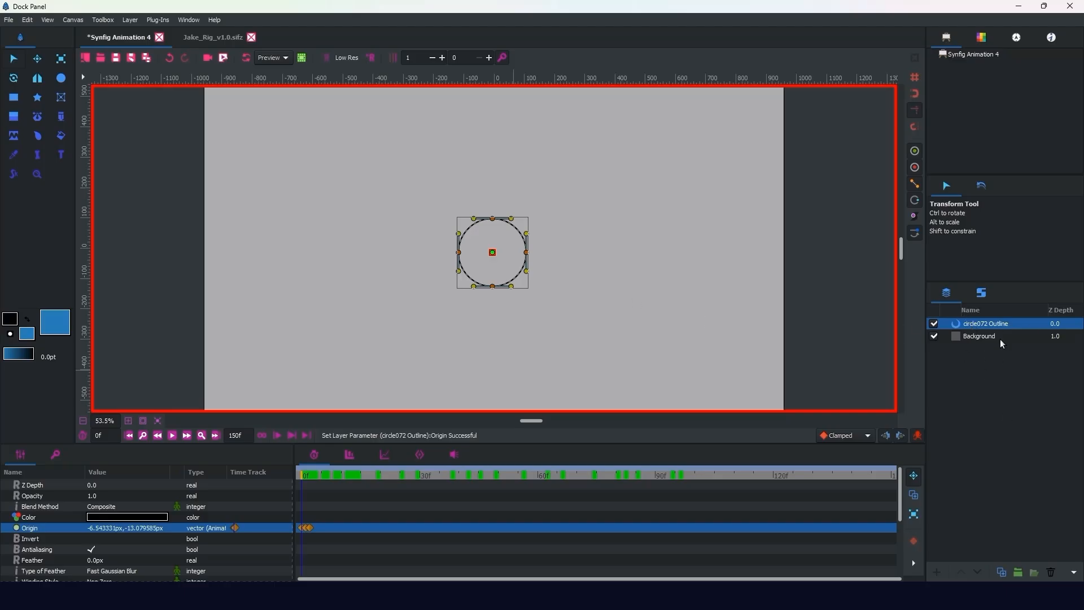
Step: Group the circle outline layer and add a Free Time layer above it inside the group
{"action": "left_click", "coordinate": [1018, 572]}
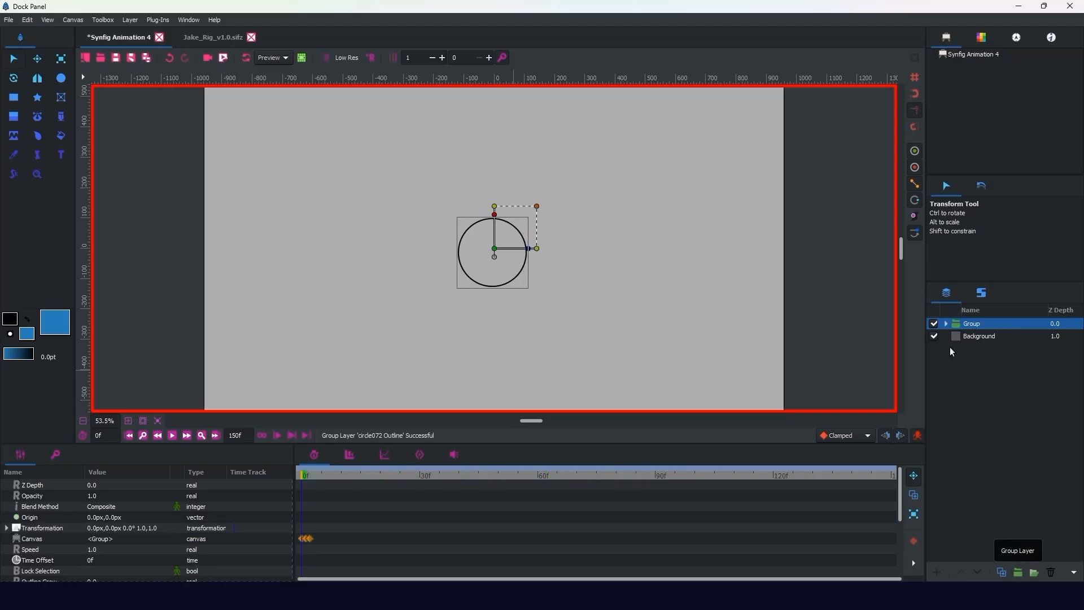
{"action": "left_click", "coordinate": [946, 323]}
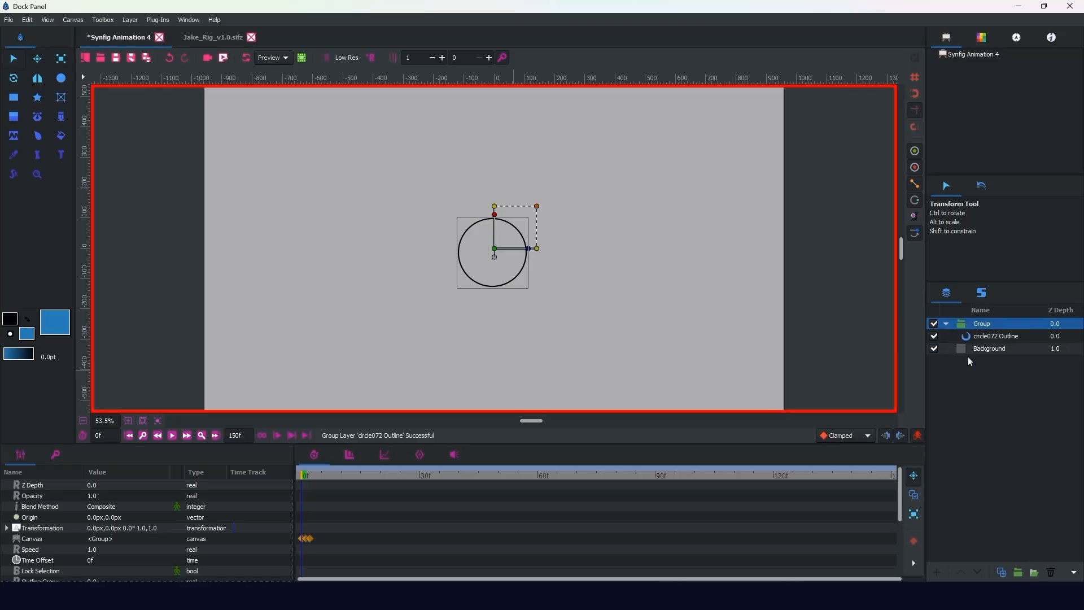
{"action": "left_click", "coordinate": [989, 336]}
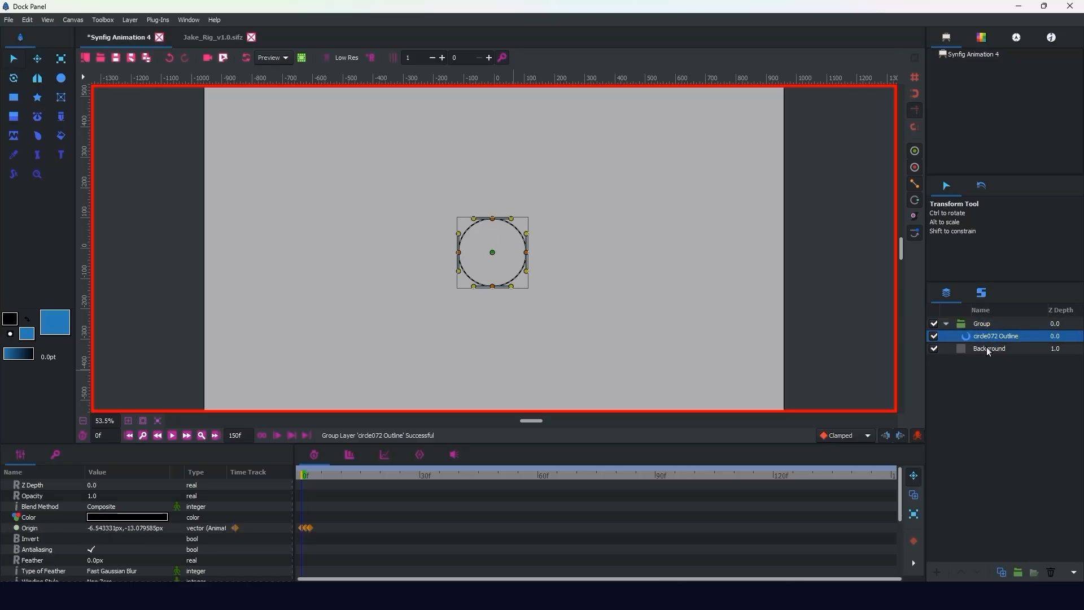
{"action": "right_click", "coordinate": [996, 337]}
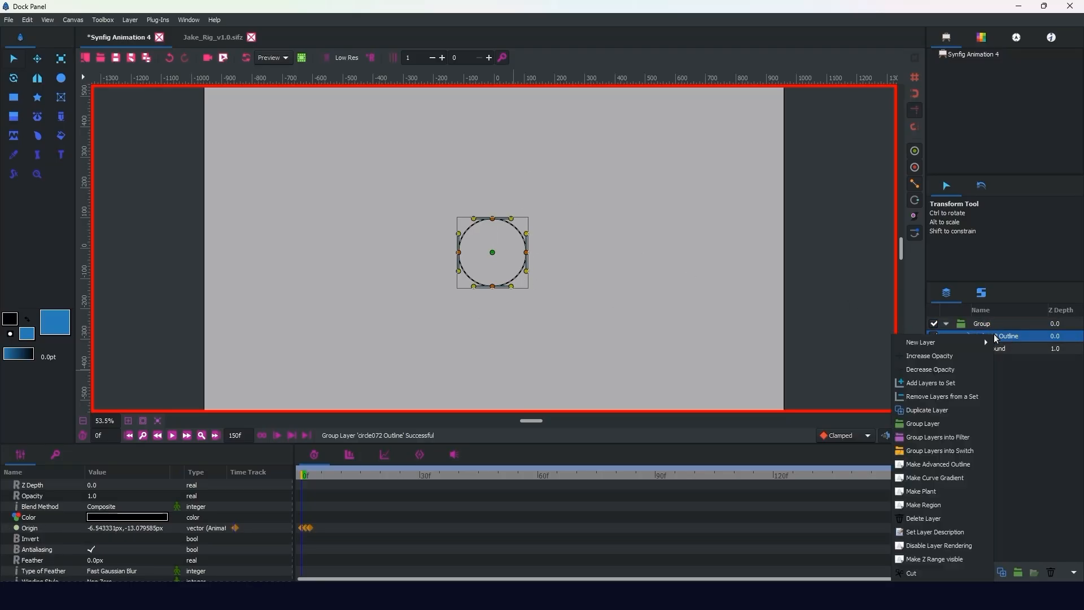
{"action": "mouse_move", "coordinate": [948, 342]}
{"action": "mouse_move", "coordinate": [853, 465]}
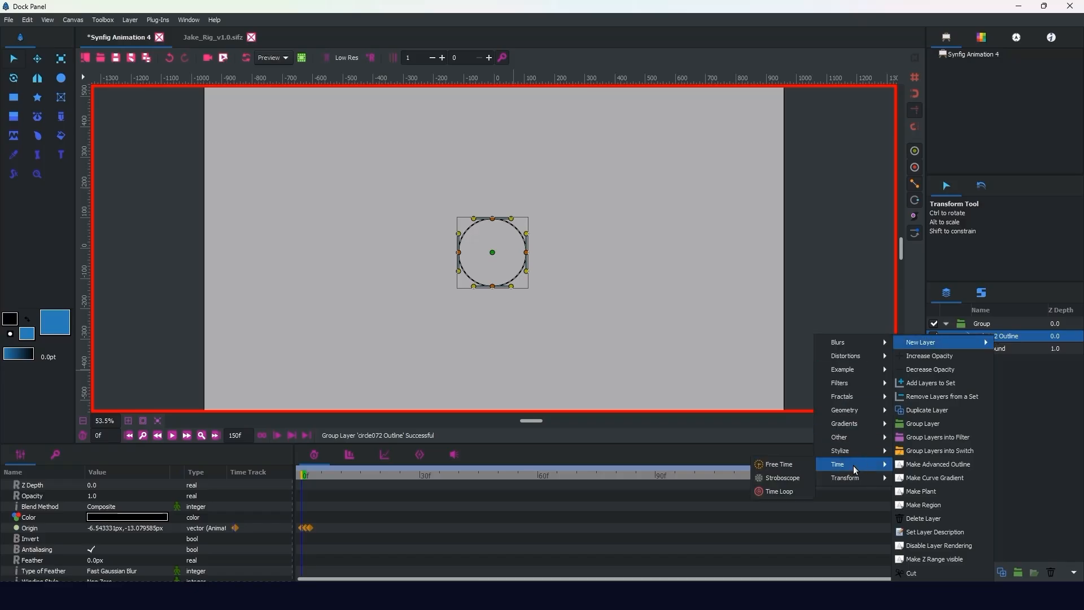
{"action": "left_click", "coordinate": [785, 466]}
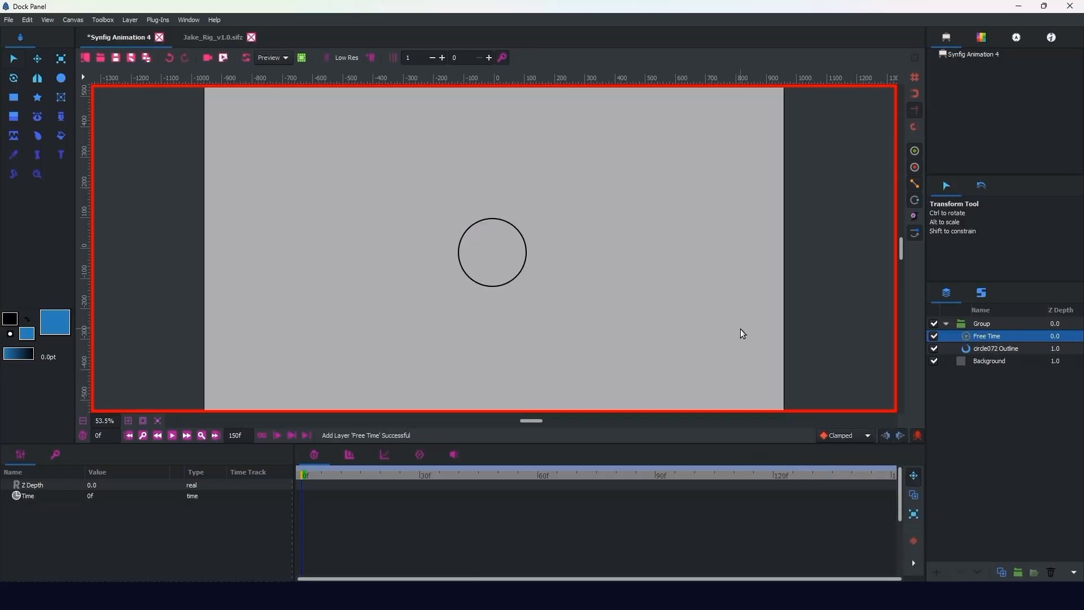
Step: Compare the circle's motion with the Free Time layer enabled and disabled while scrubbing the timeline to frame 59
{"action": "mouse_move", "coordinate": [305, 477]}
{"action": "left_mouse_down"}
{"action": "mouse_move", "coordinate": [331, 480]}
{"action": "mouse_move", "coordinate": [290, 484]}
{"action": "mouse_move", "coordinate": [329, 490]}
{"action": "mouse_move", "coordinate": [302, 491]}
{"action": "left_mouse_up"}
{"action": "left_click", "coordinate": [934, 336]}
{"action": "left_click", "coordinate": [311, 477]}
{"action": "left_click_drag", "start_coordinate": [309, 477], "coordinate": [534, 491]}
{"action": "left_click", "coordinate": [933, 336]}
Step: Set the Free Time layer's Time parameter to 1f at frame 59
{"action": "left_click", "coordinate": [38, 495]}
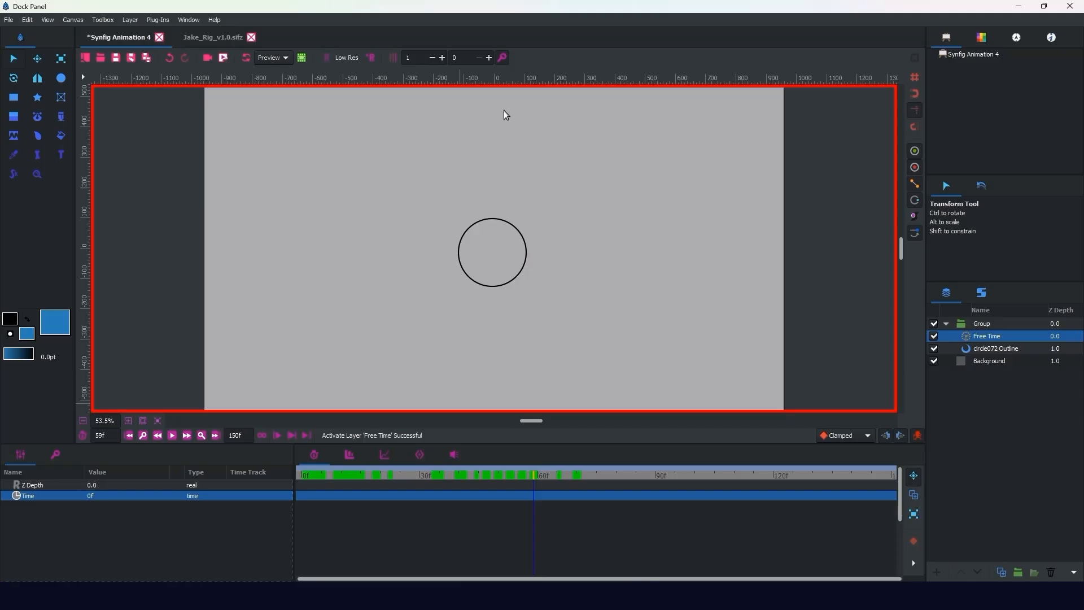
{"action": "left_click", "coordinate": [91, 496]}
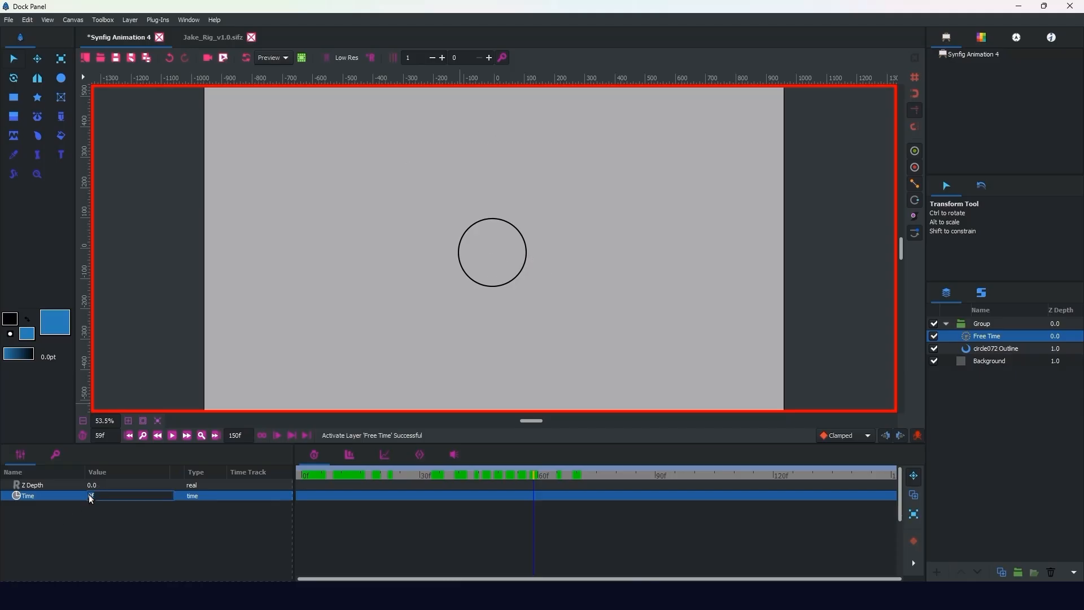
{"action": "type", "text": "1"}
{"action": "key", "text": "Return"}
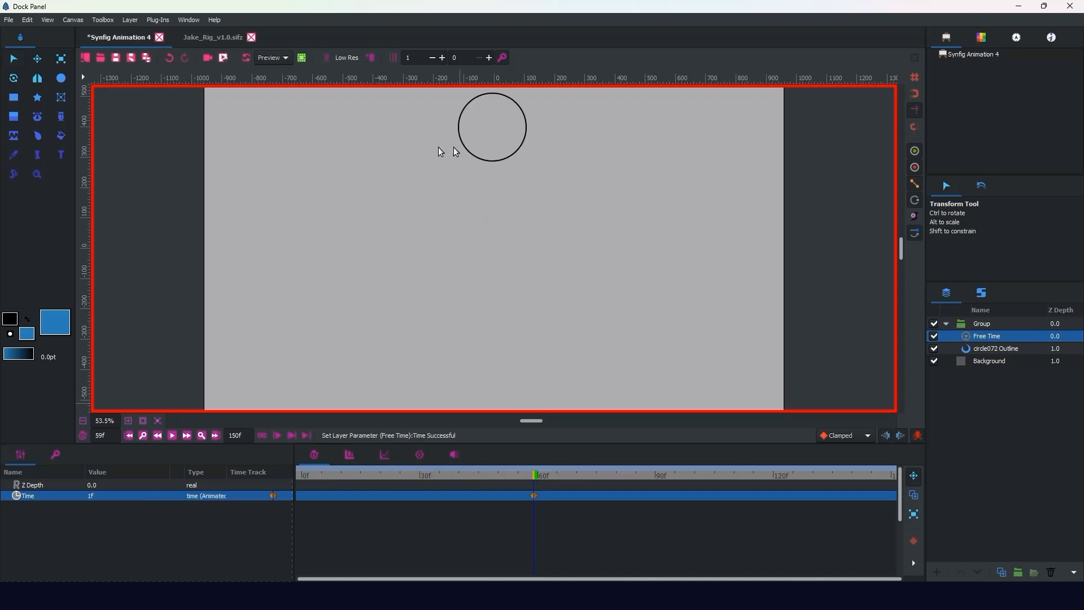
Step: Set the Free Time layer's Time parameter to 0f at frame 89
{"action": "left_click_drag", "start_coordinate": [544, 484], "coordinate": [651, 482]}
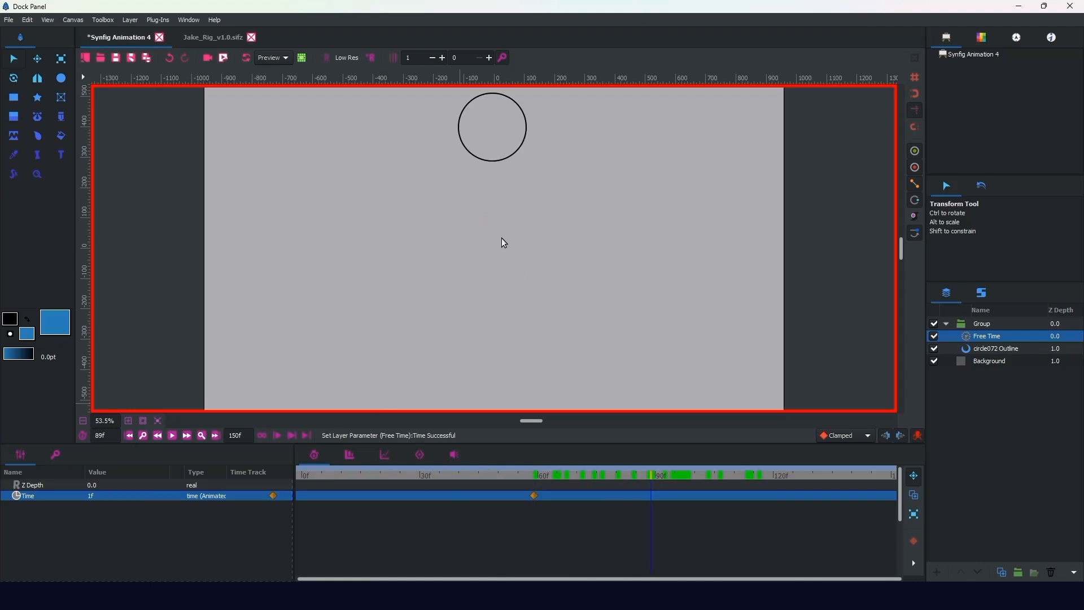
{"action": "left_click", "coordinate": [91, 499]}
{"action": "type", "text": "0"}
{"action": "key", "text": "Return"}
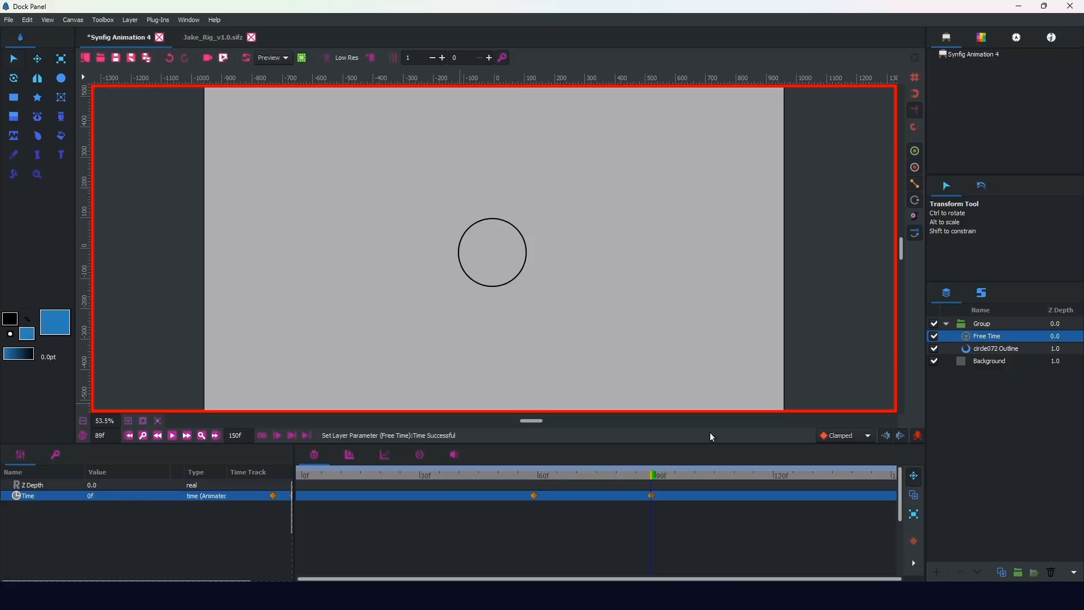
Step: Move the 0f Time waypoint to about frame 52 and the 1f waypoint to about frame 79, and set Time to 0f at frame 103
{"action": "left_click_drag", "start_coordinate": [601, 478], "coordinate": [505, 503]}
{"action": "left_click_drag", "start_coordinate": [533, 495], "coordinate": [706, 491]}
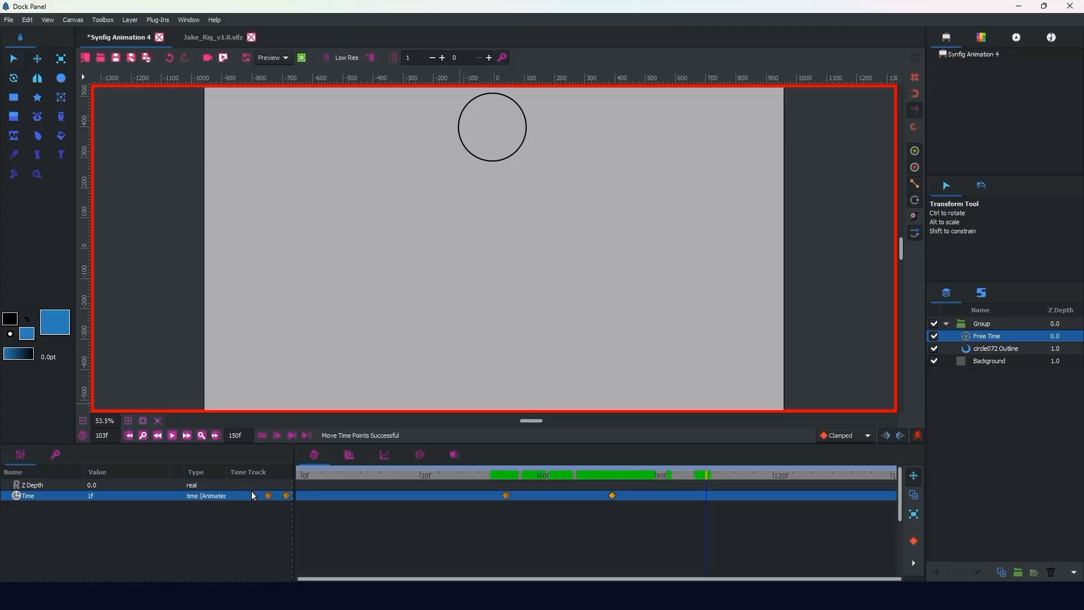
{"action": "left_click", "coordinate": [91, 496]}
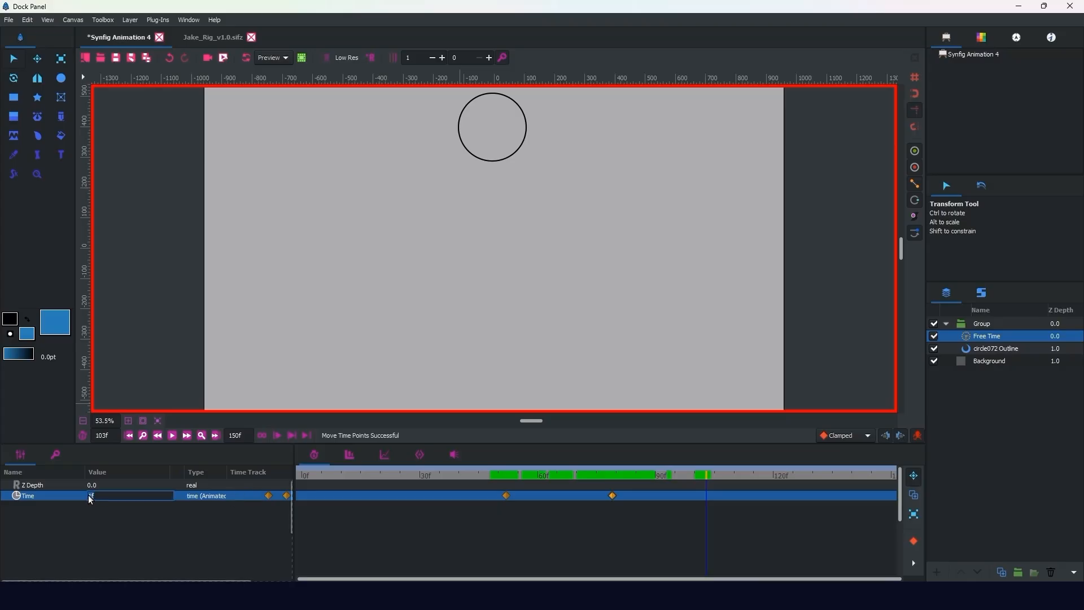
{"action": "key", "text": "Return"}
Step: Scrub through the Free Time waypoints and compare the motion with the layer disabled, checking the circle's own Origin waypoints
{"action": "left_click_drag", "start_coordinate": [700, 470], "coordinate": [510, 468]}
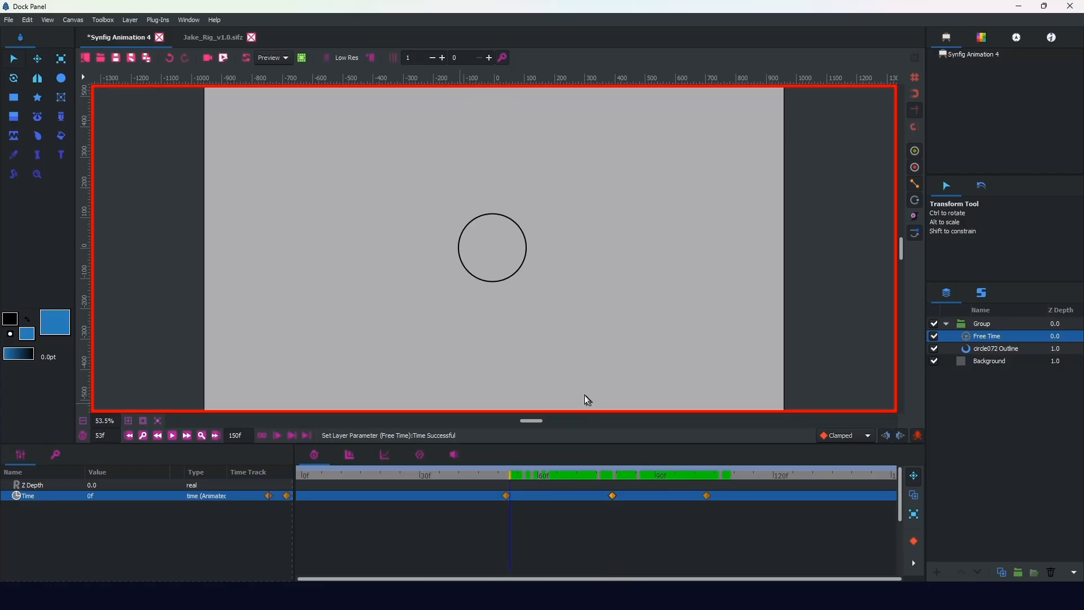
{"action": "left_click", "coordinate": [487, 479]}
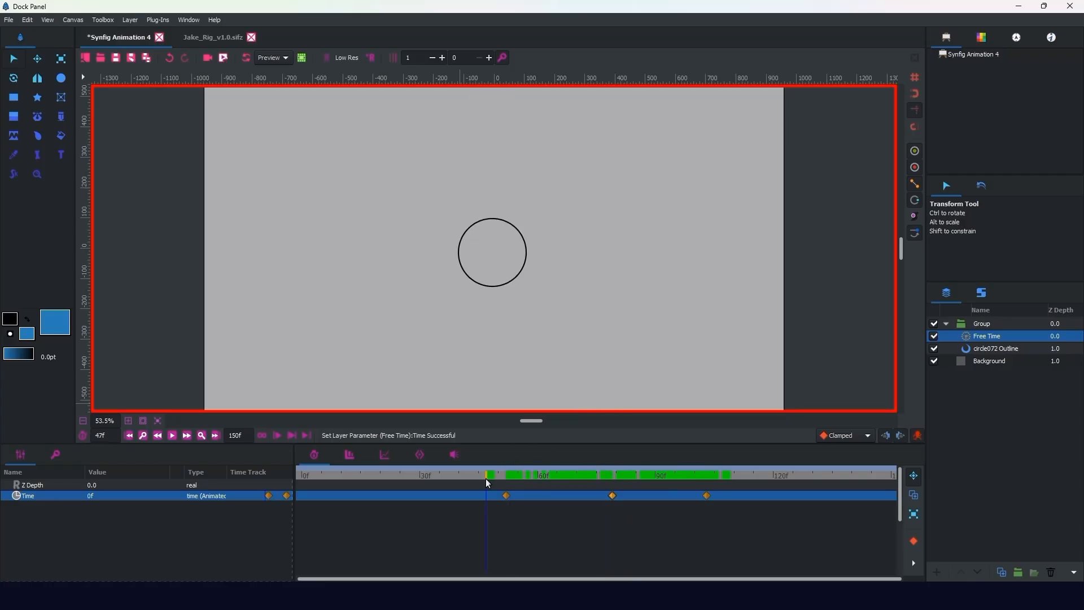
{"action": "left_click", "coordinate": [934, 336]}
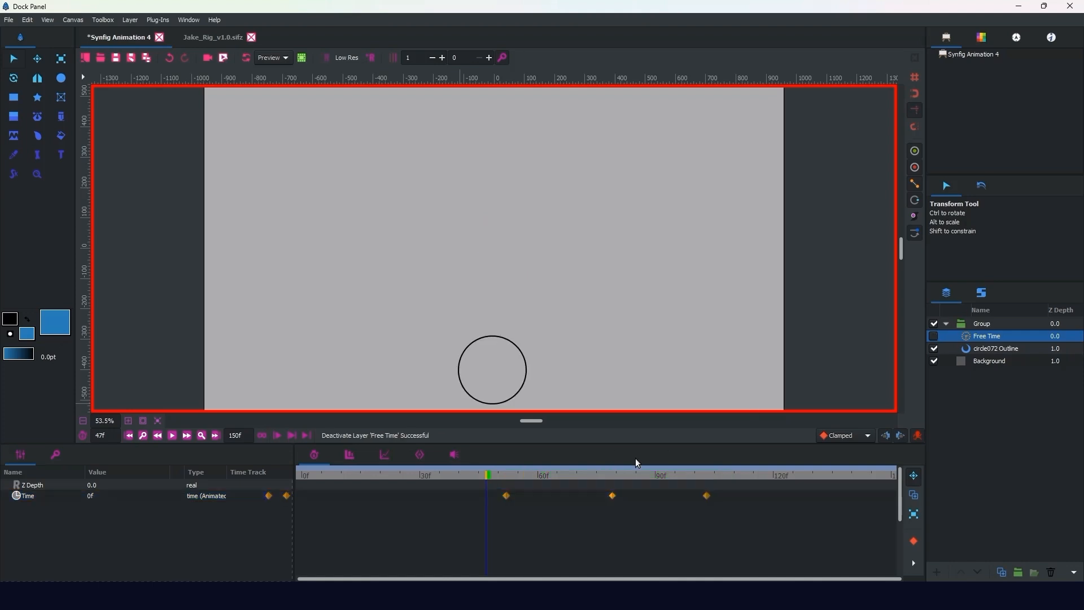
{"action": "left_click", "coordinate": [985, 348]}
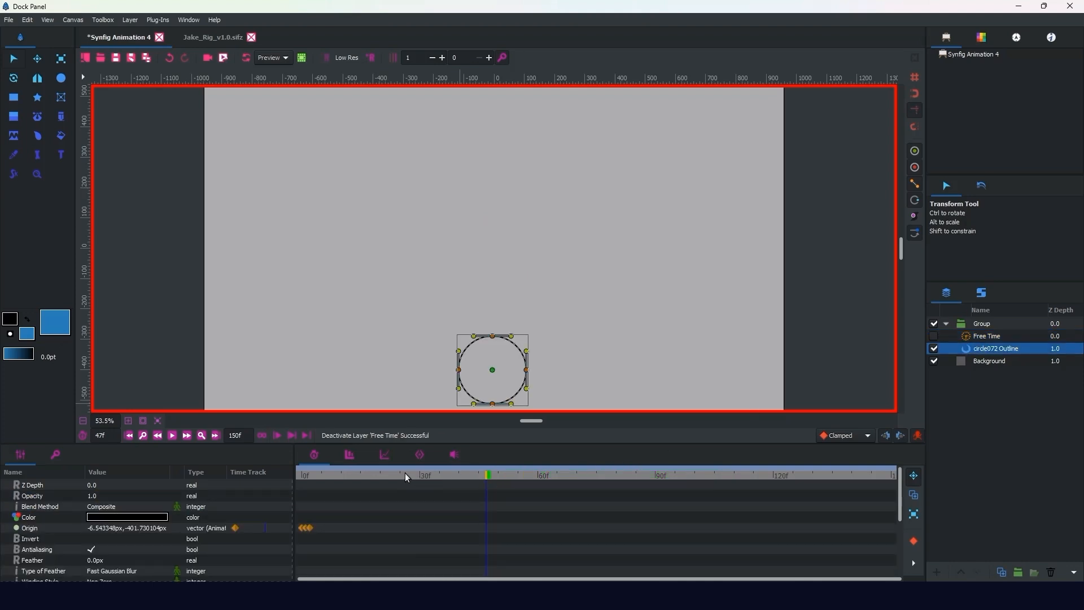
{"action": "left_click_drag", "start_coordinate": [406, 475], "coordinate": [337, 483]}
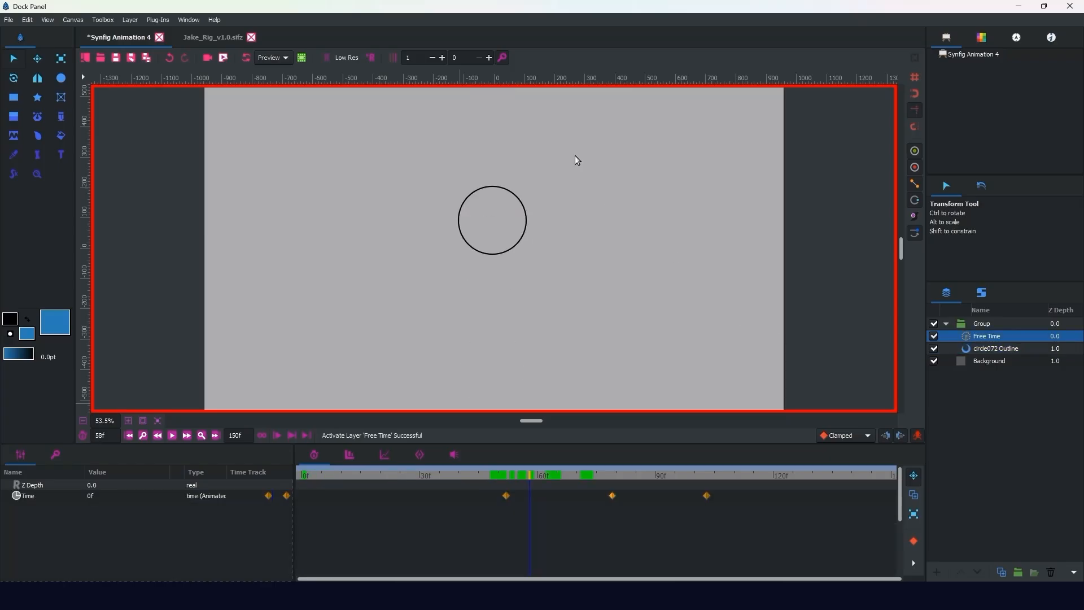
Step: Switch to the Jake_Rig_v1.0.sifz document and bring the bird rig into view
{"action": "left_click", "coordinate": [213, 37]}
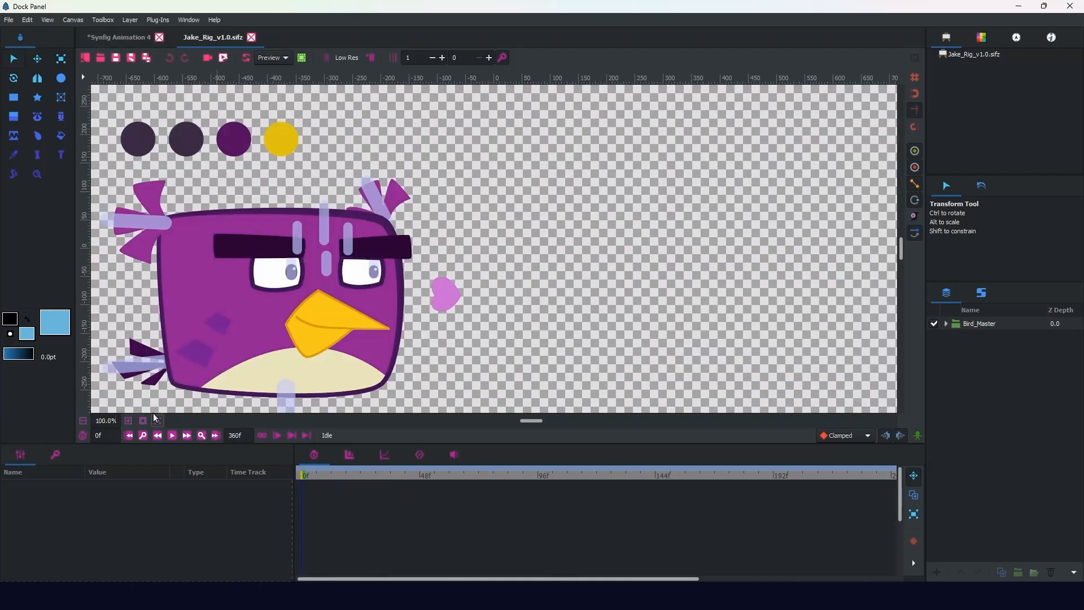
{"action": "left_click", "coordinate": [157, 420]}
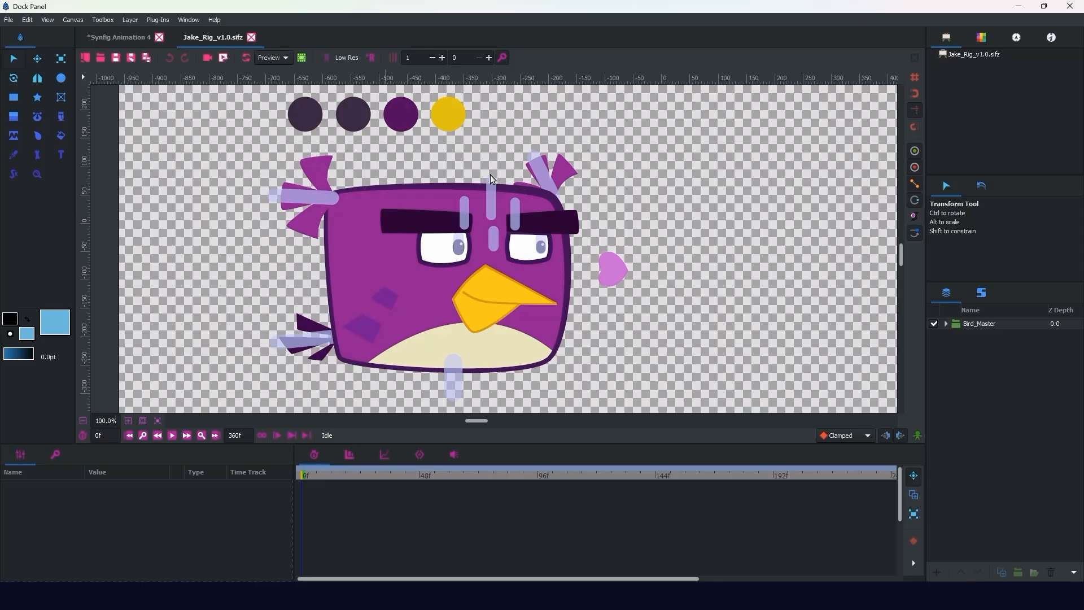
Step: Turn on animate editing mode and key the 12_Face control's Origin at about -118 px, -14 px on frame 0
{"action": "left_click", "coordinate": [916, 435]}
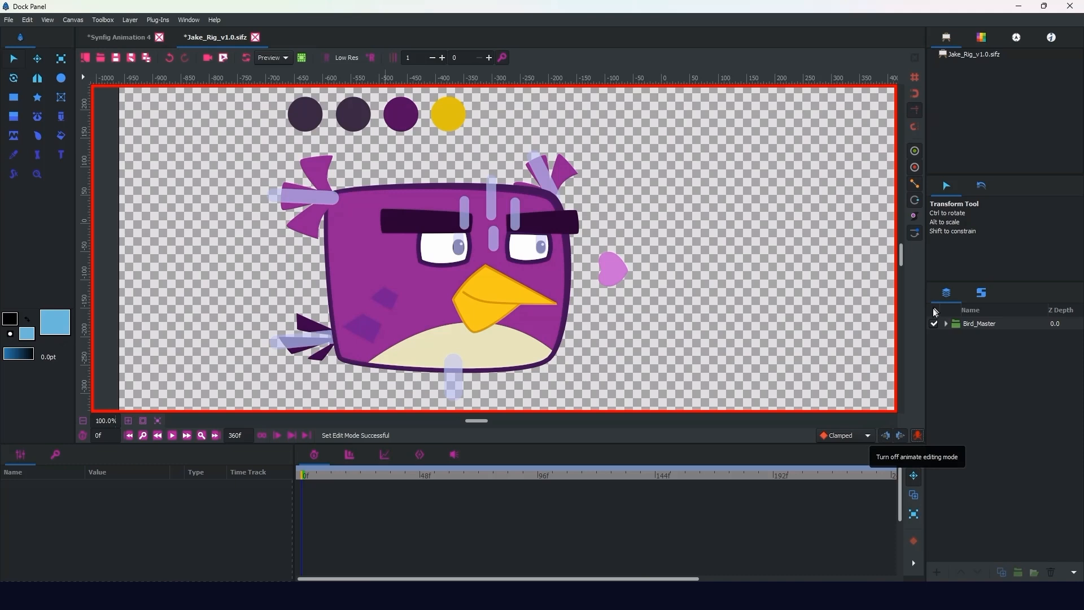
{"action": "left_click", "coordinate": [980, 292]}
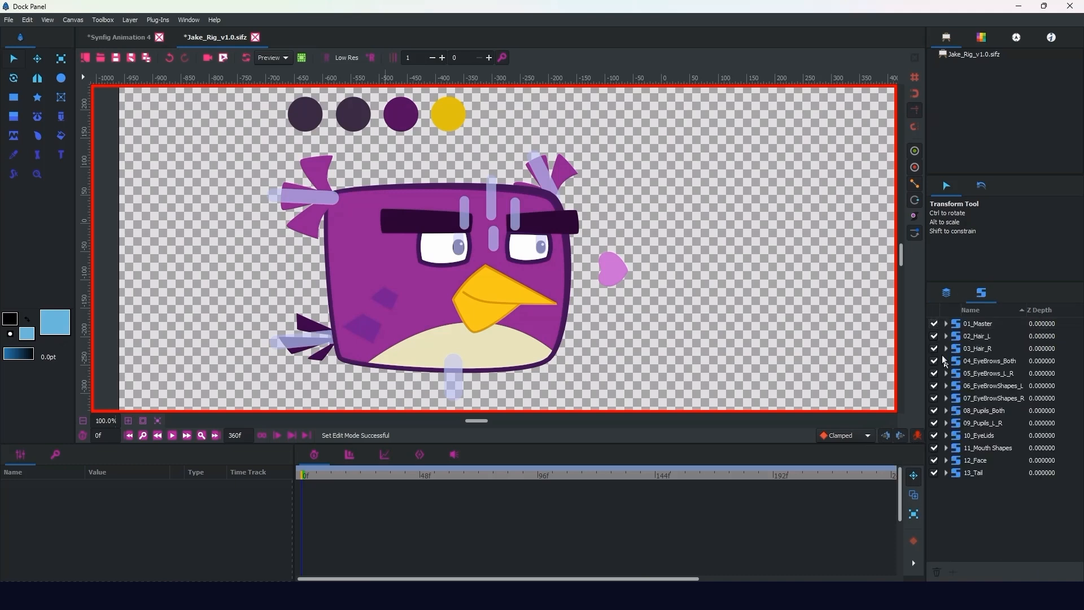
{"action": "left_click", "coordinate": [974, 460]}
{"action": "left_click_drag", "start_coordinate": [613, 271], "coordinate": [614, 274]}
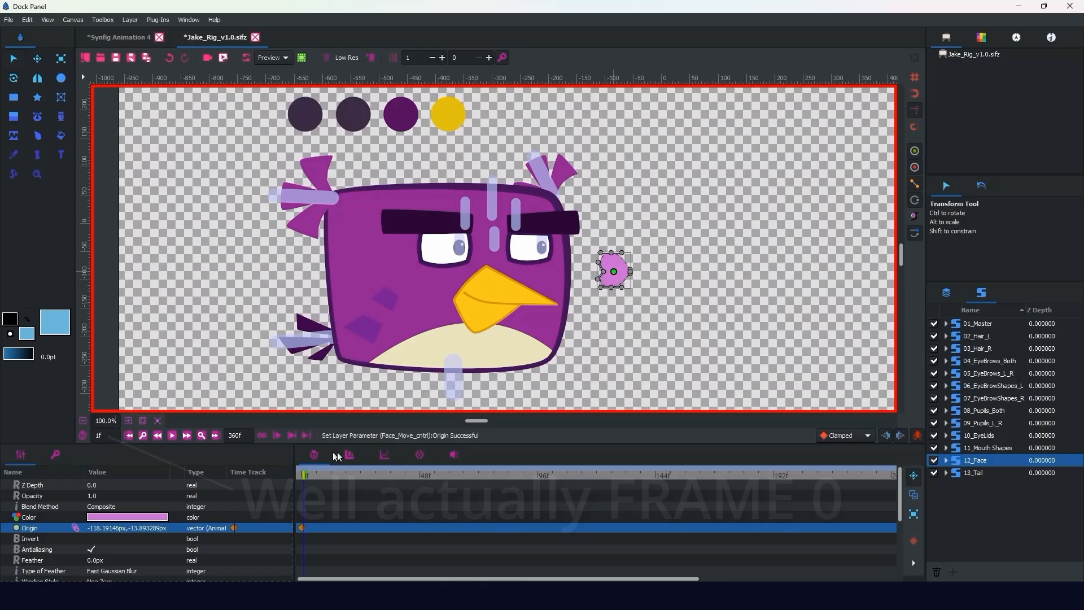
Step: Lower the face control at frame 1 to about -116 px, -108 px and compare it with the frame 0 pose
{"action": "left_click", "coordinate": [305, 475]}
{"action": "left_click_drag", "start_coordinate": [613, 273], "coordinate": [615, 322]}
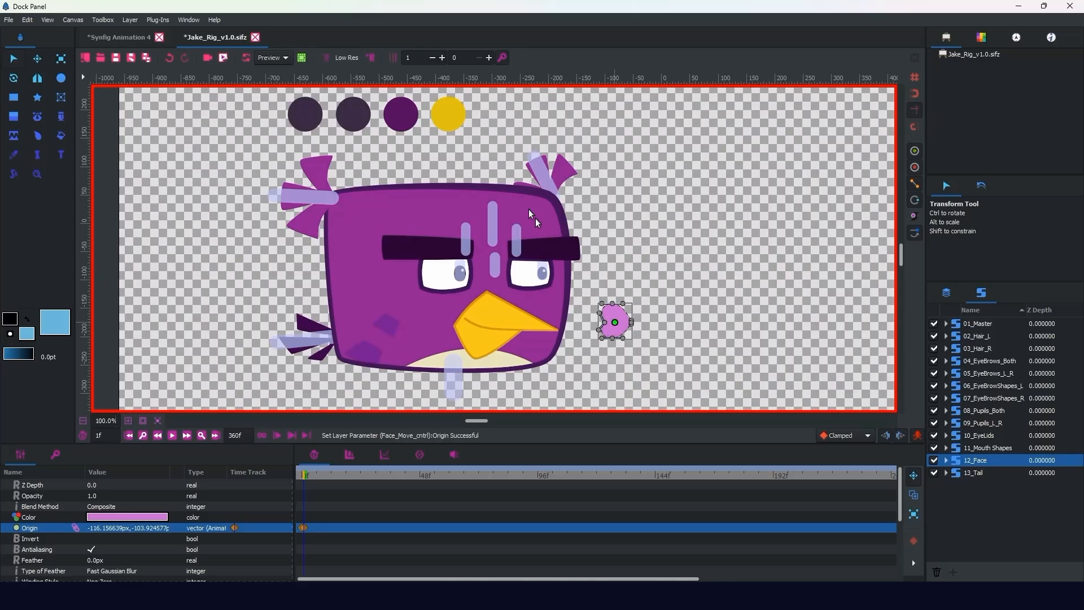
{"action": "key", "text": "comma"}
{"action": "key", "text": "period"}
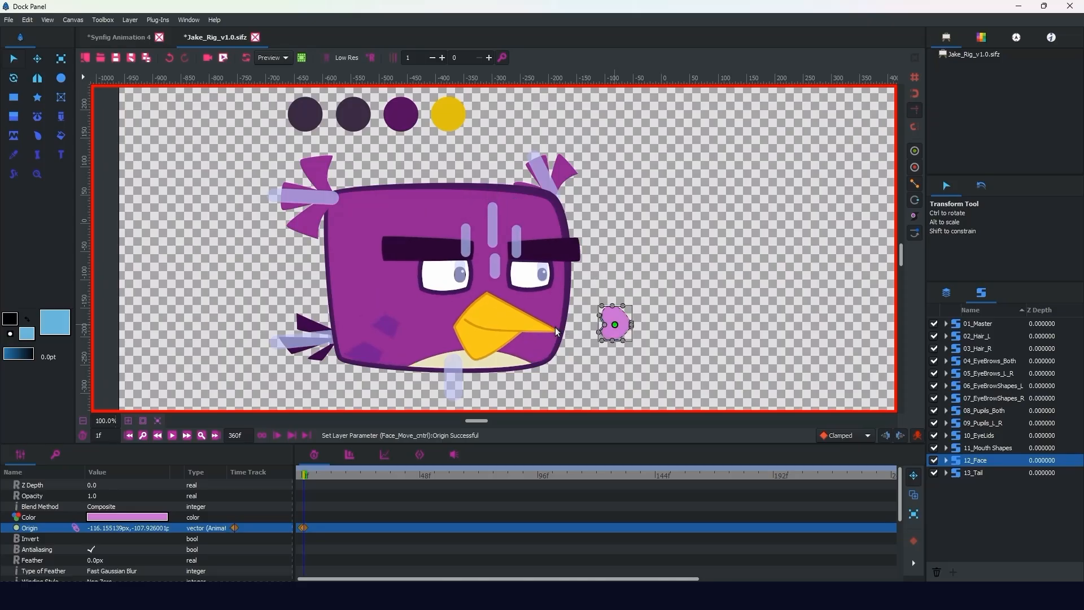
{"action": "key", "text": "comma"}
Step: Add a Free Time layer directly above Face_Move_cntrl in the Controls group and check its effect at frame 1
{"action": "left_click", "coordinate": [947, 294]}
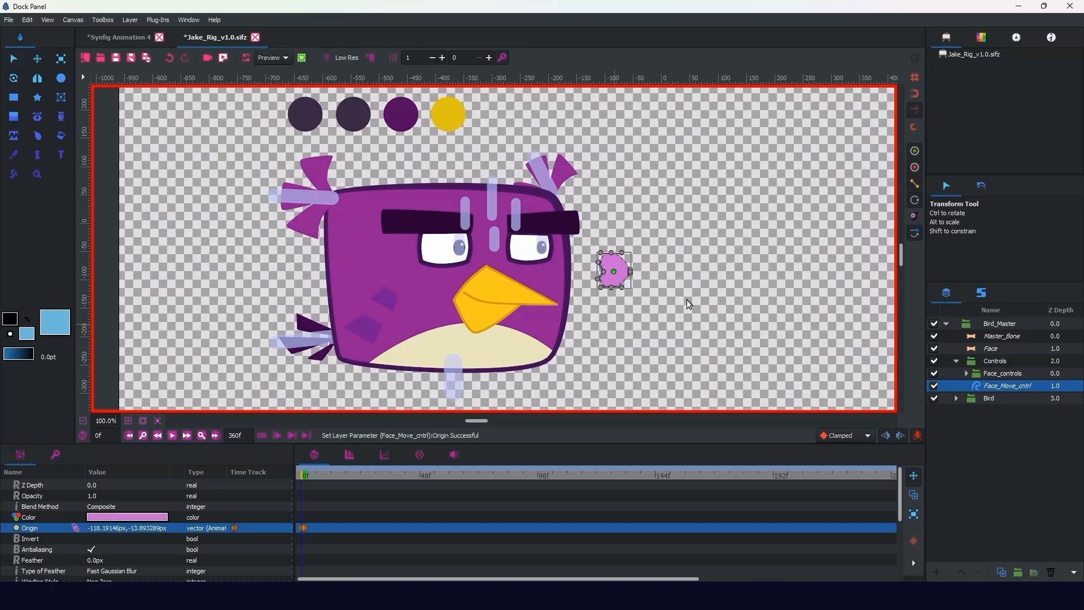
{"action": "right_click", "coordinate": [1001, 387]}
{"action": "mouse_move", "coordinate": [939, 121]}
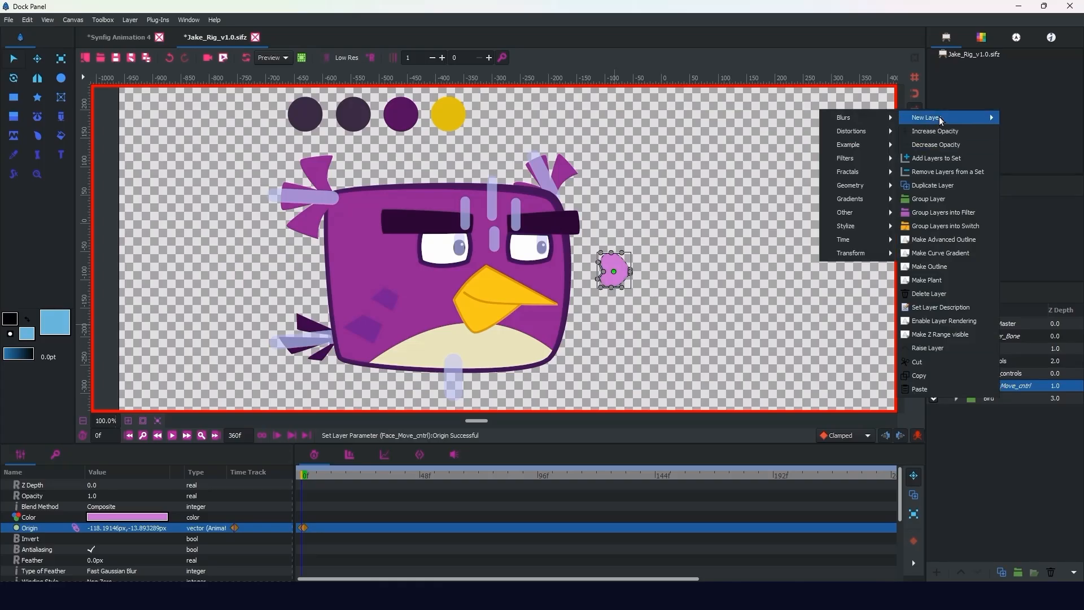
{"action": "mouse_move", "coordinate": [860, 249]}
{"action": "left_click", "coordinate": [793, 241]}
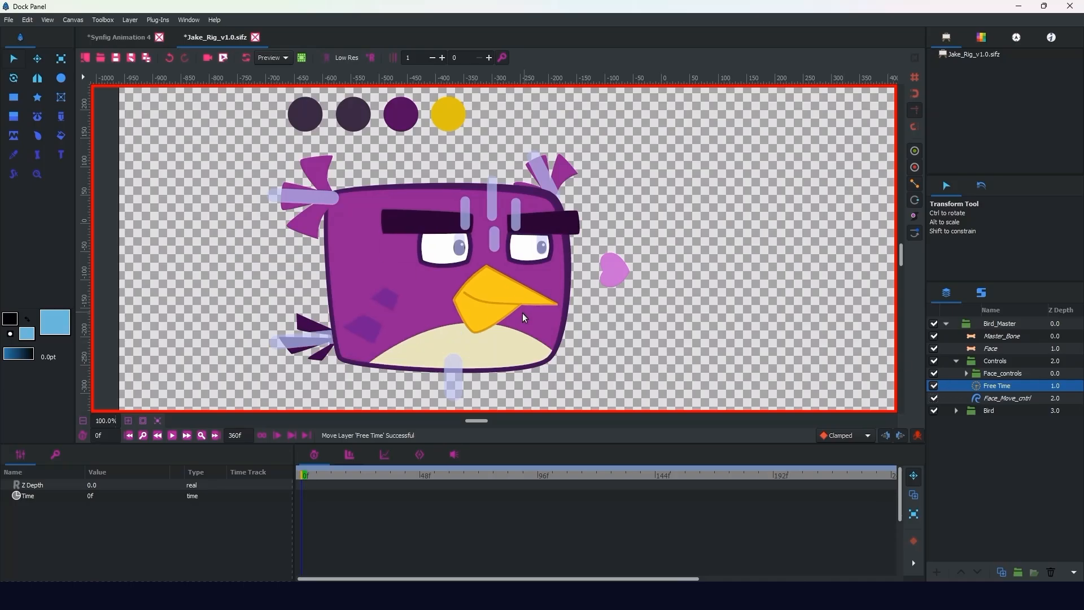
{"action": "key", "text": "ctrl+period"}
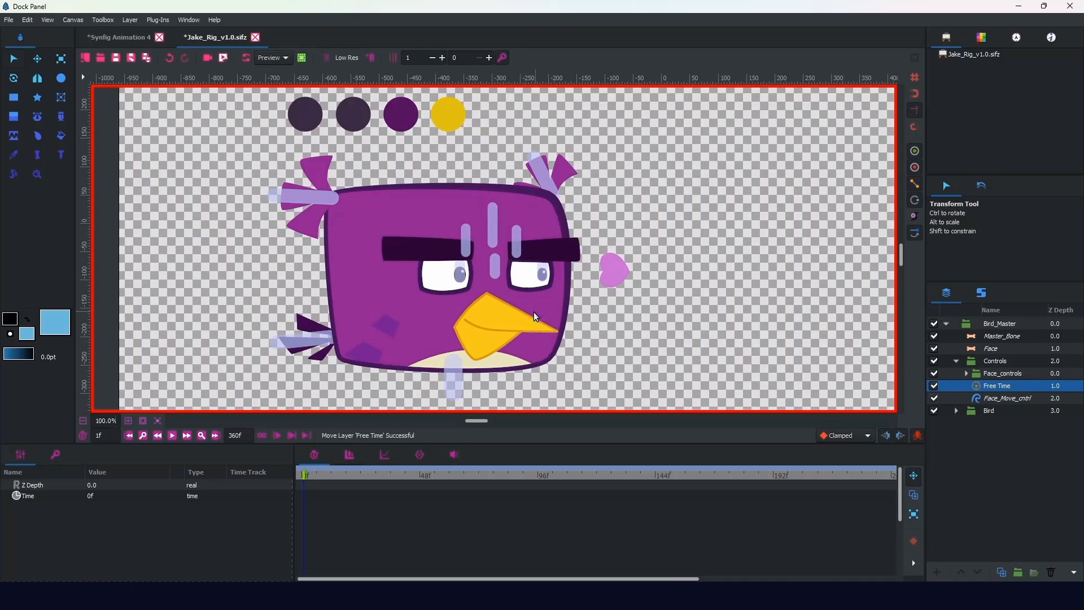
{"action": "left_click", "coordinate": [982, 401]}
{"action": "left_click", "coordinate": [981, 385]}
Step: Cut the Free Time layer from the Controls group and select the Body_Face group inside the Bird group
{"action": "right_click", "coordinate": [990, 386]}
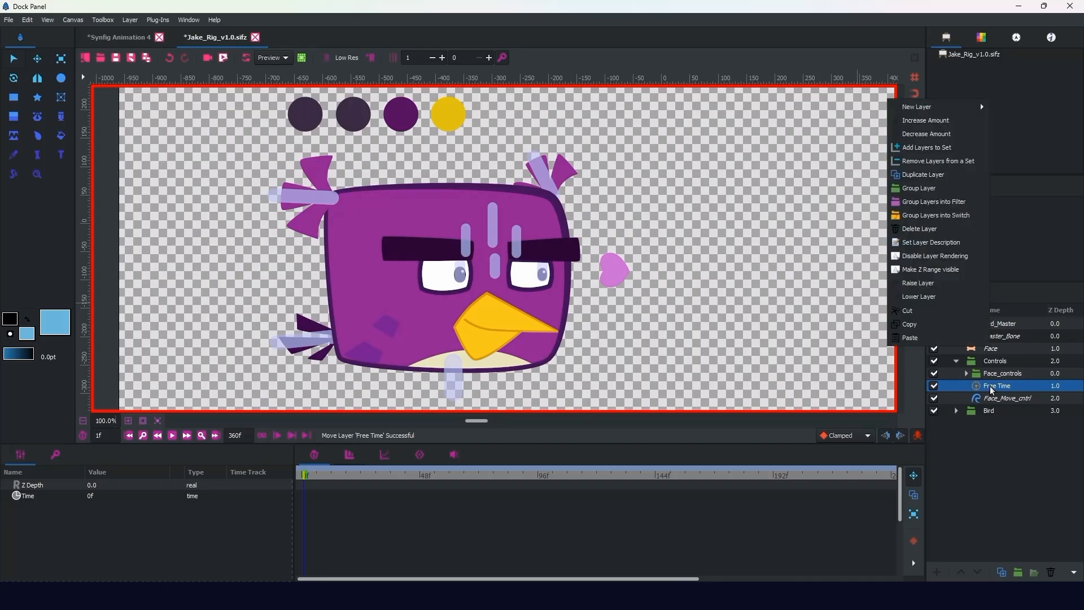
{"action": "left_click", "coordinate": [907, 311]}
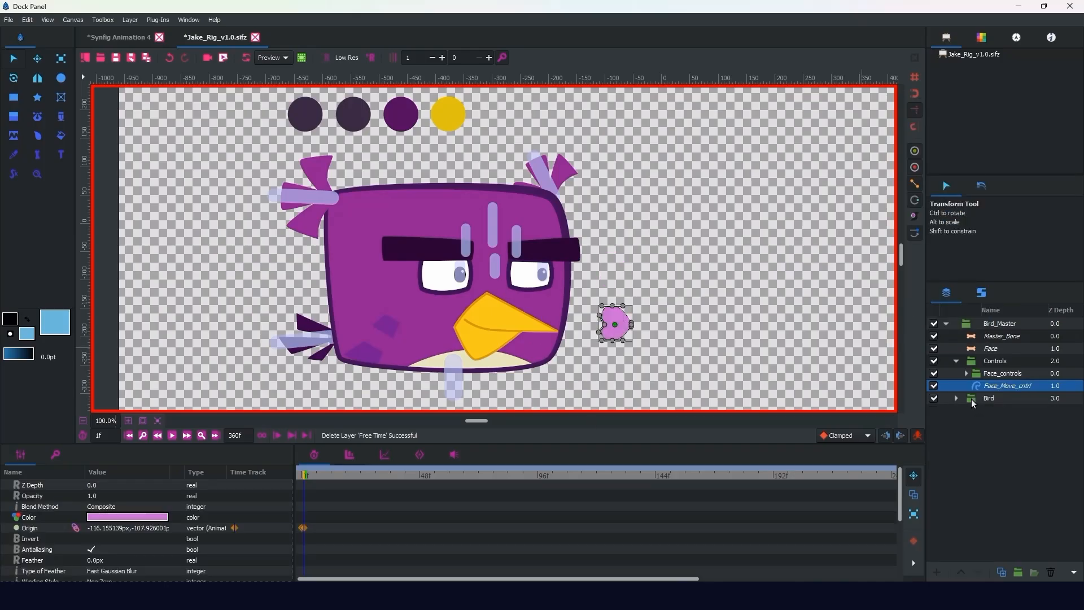
{"action": "left_click", "coordinate": [970, 399]}
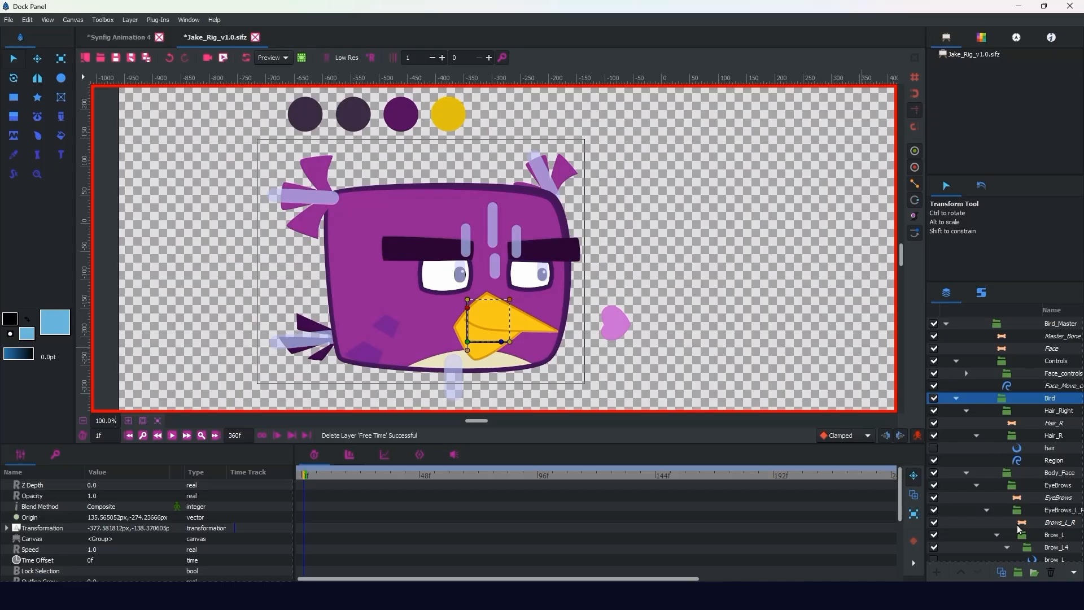
{"action": "left_click", "coordinate": [1022, 522]}
{"action": "left_click", "coordinate": [1021, 471]}
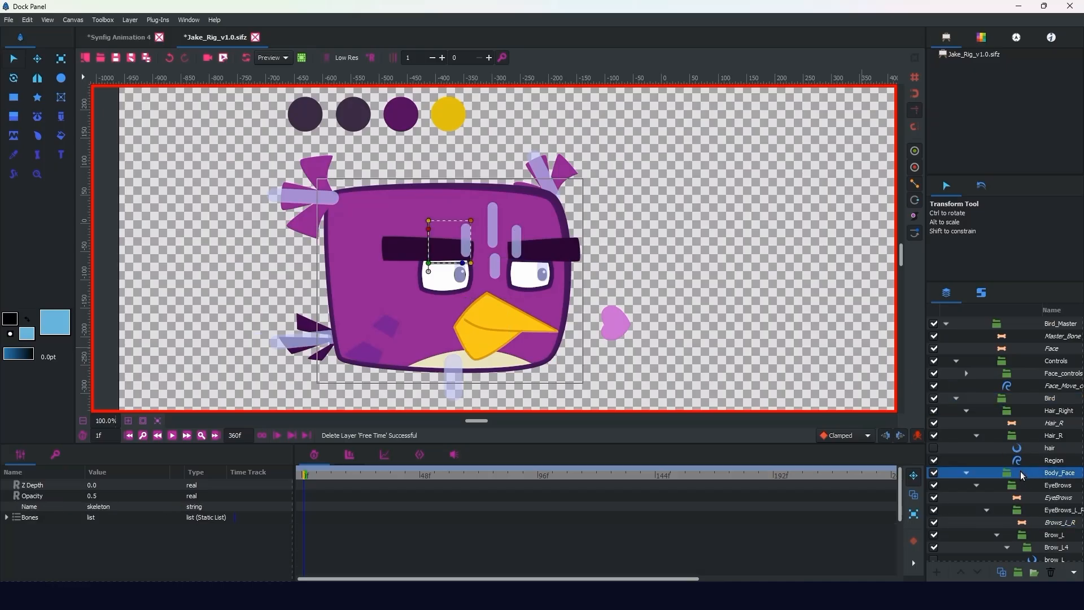
Step: Toggle the Body_Face group off and on to check which artwork it contains
{"action": "left_click", "coordinate": [932, 472]}
{"action": "left_click", "coordinate": [933, 473]}
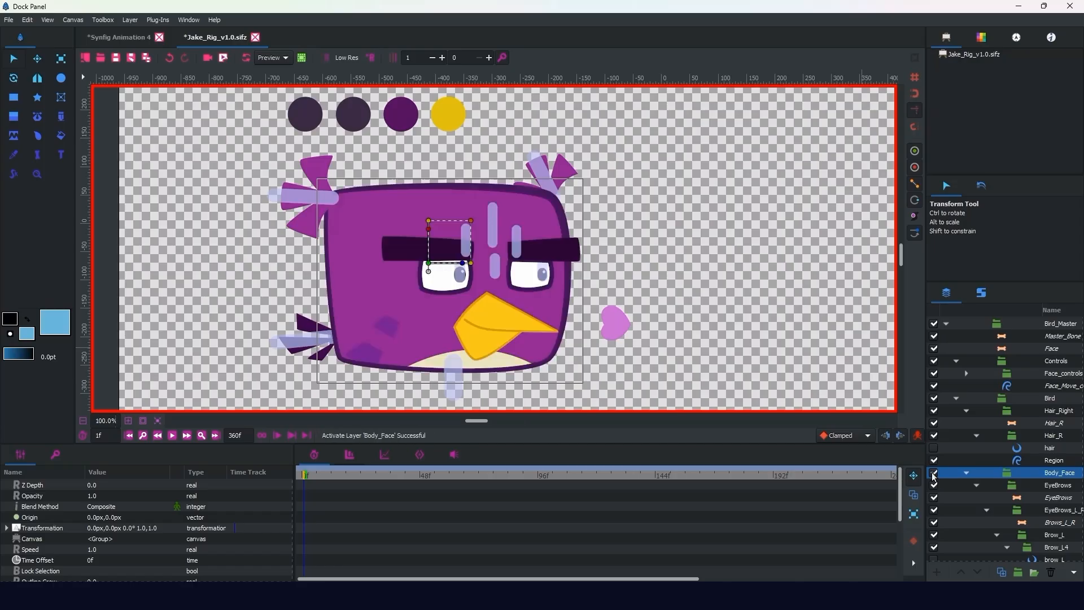
{"action": "left_click", "coordinate": [933, 473]}
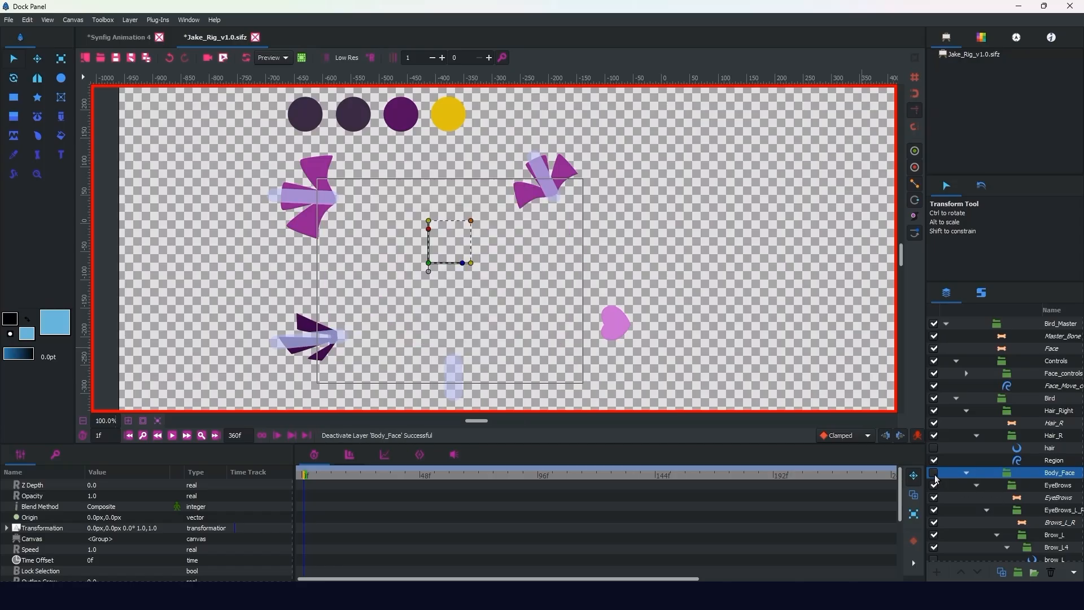
{"action": "left_click", "coordinate": [933, 473]}
Step: Paste the Free Time layer above the EyeBrows group inside Body_Face
{"action": "left_click", "coordinate": [1034, 485]}
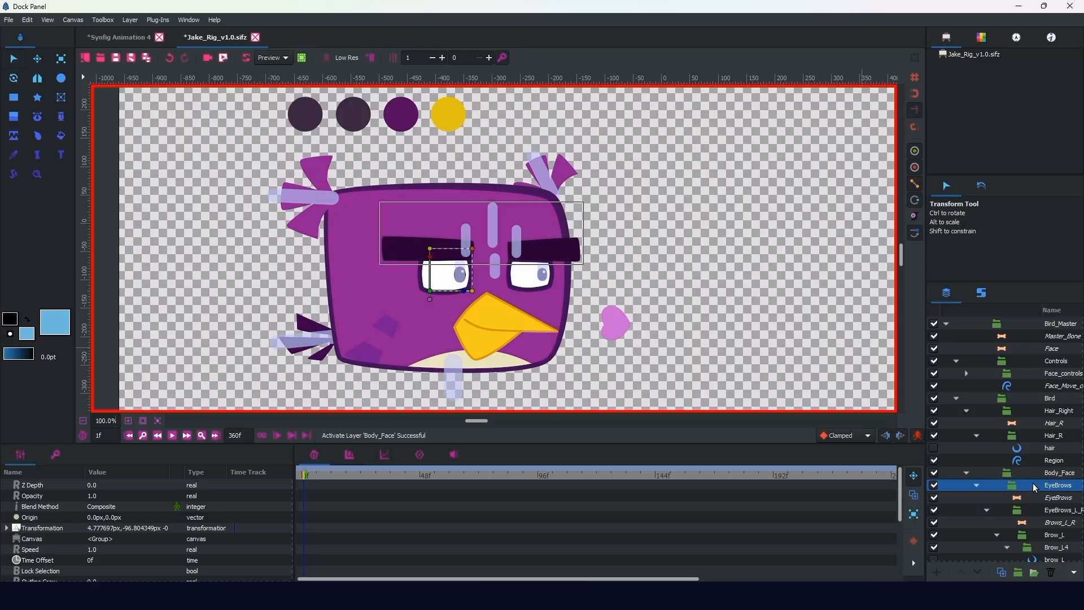
{"action": "right_click", "coordinate": [1032, 484]}
{"action": "left_click", "coordinate": [971, 475]}
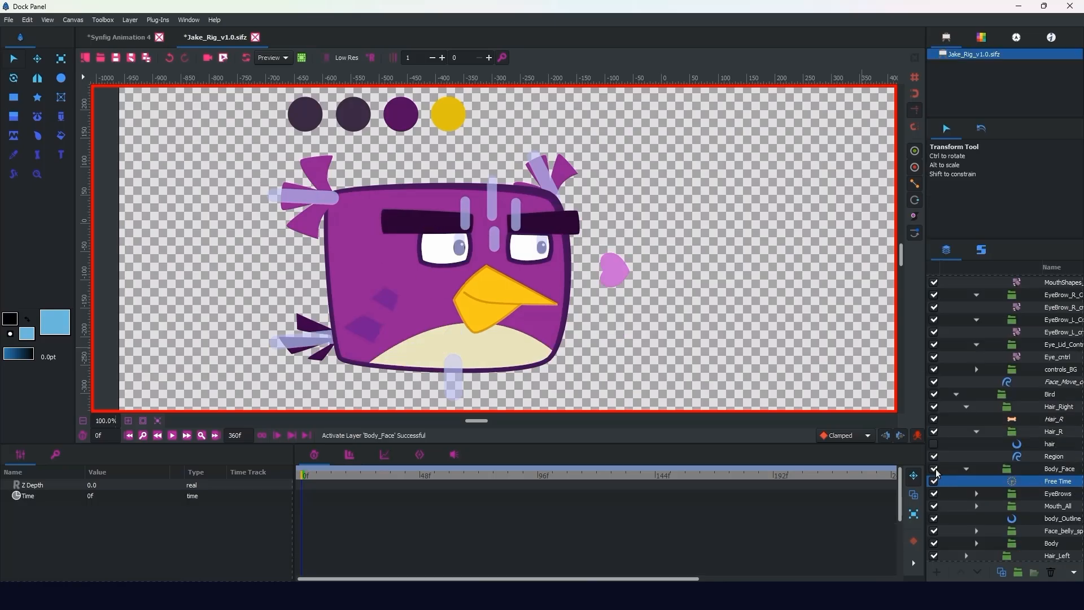
Step: Toggle Body_Face's visibility again and view frame 5 to compare the face with its control
{"action": "left_click", "coordinate": [934, 469]}
{"action": "left_click", "coordinate": [935, 469]}
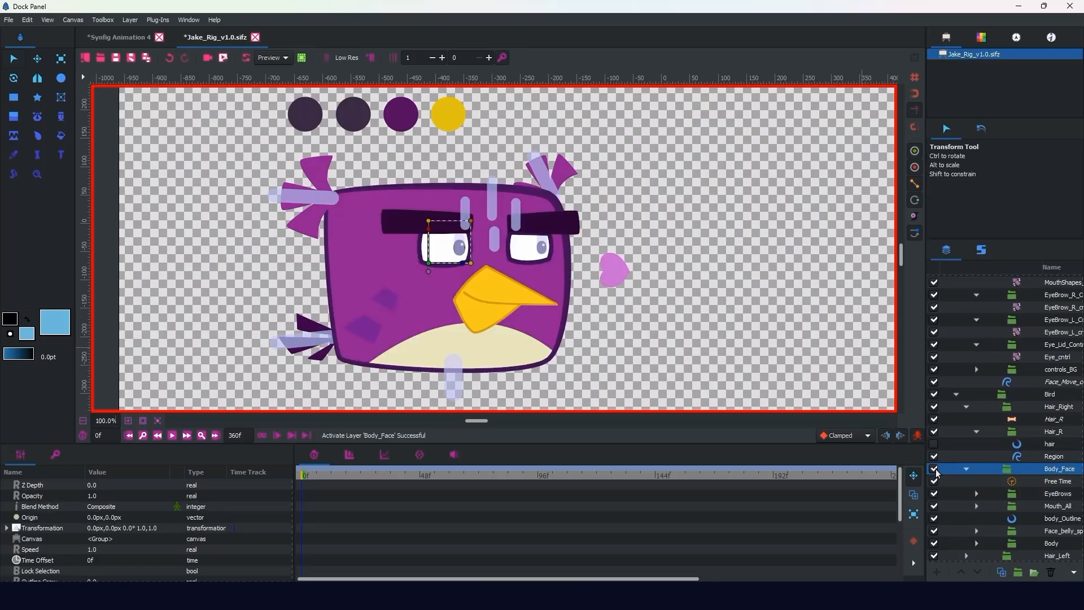
{"action": "left_click", "coordinate": [934, 470]}
{"action": "left_click", "coordinate": [935, 470]}
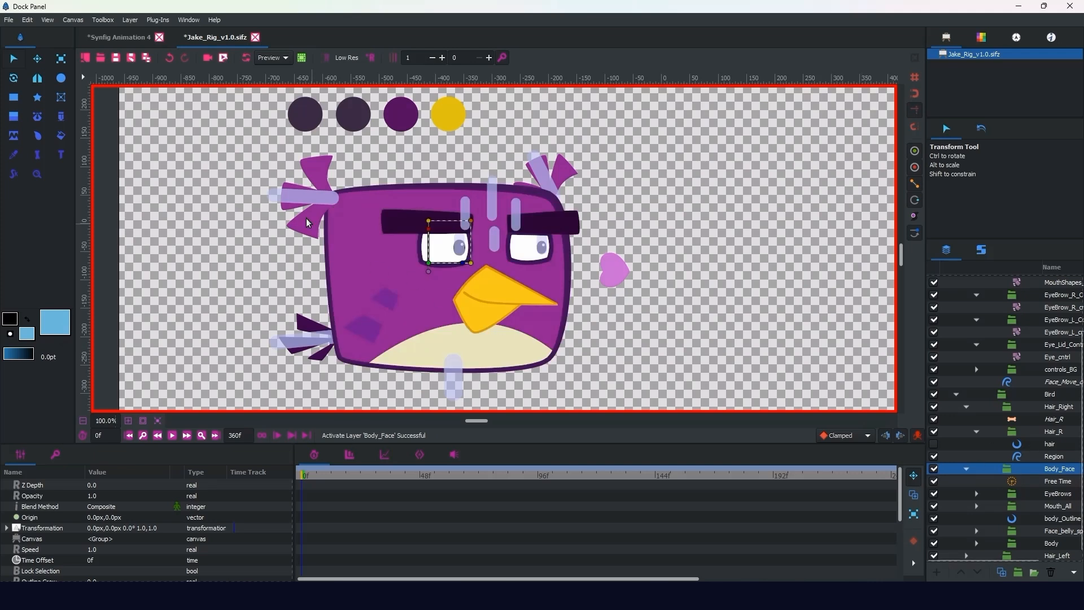
{"action": "left_click", "coordinate": [313, 478]}
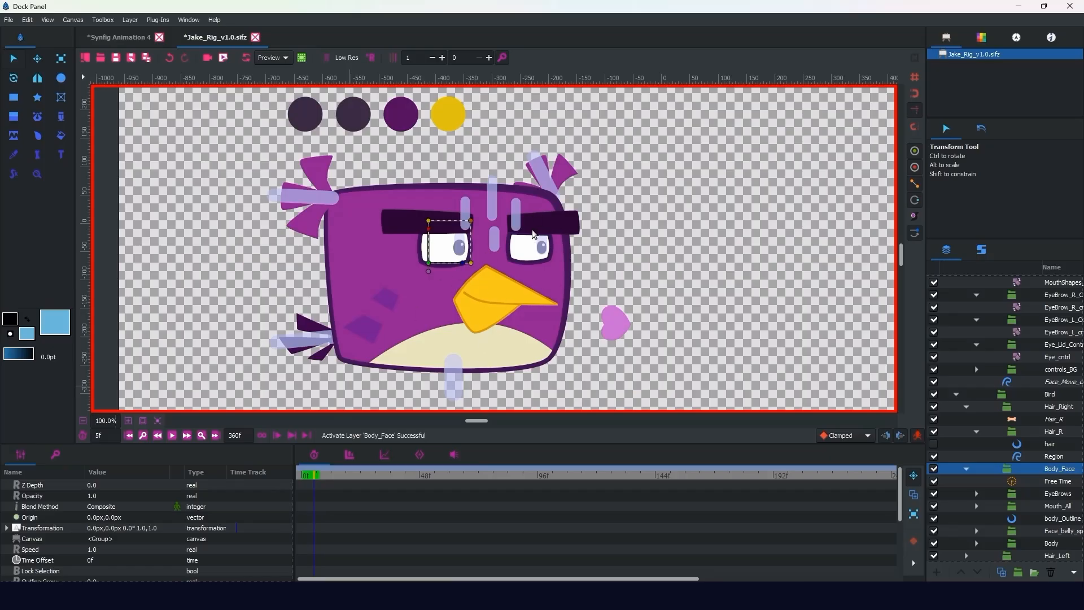
Step: Set the Time parameter of Body_Face's Free Time layer to 1f at frame 50
{"action": "left_click_drag", "start_coordinate": [308, 476], "coordinate": [424, 480]}
{"action": "left_click", "coordinate": [1057, 481]}
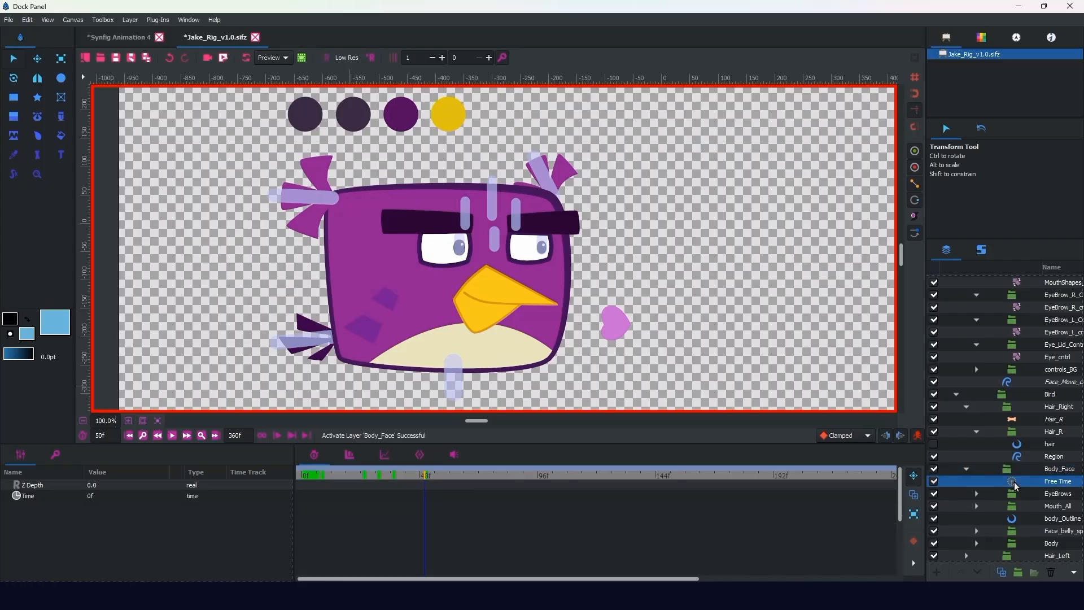
{"action": "left_click", "coordinate": [91, 497]}
{"action": "type", "text": "1"}
{"action": "key", "text": "Return"}
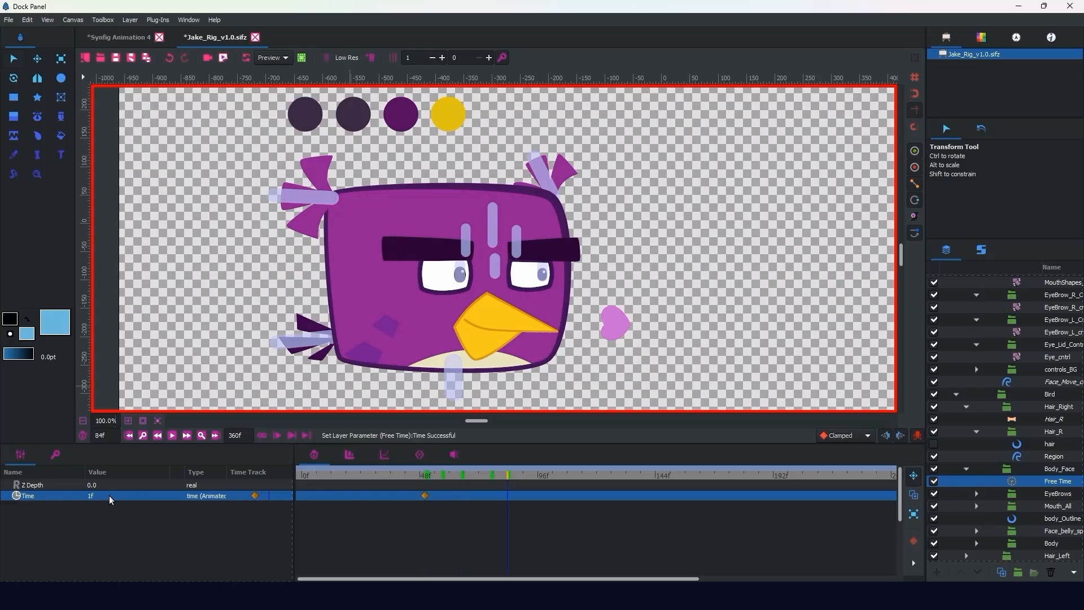
Step: Set the Free Time layer's Time parameter to 0f at frame 84
{"action": "left_click", "coordinate": [93, 496]}
{"action": "type", "text": "0"}
{"action": "key", "text": "Return"}
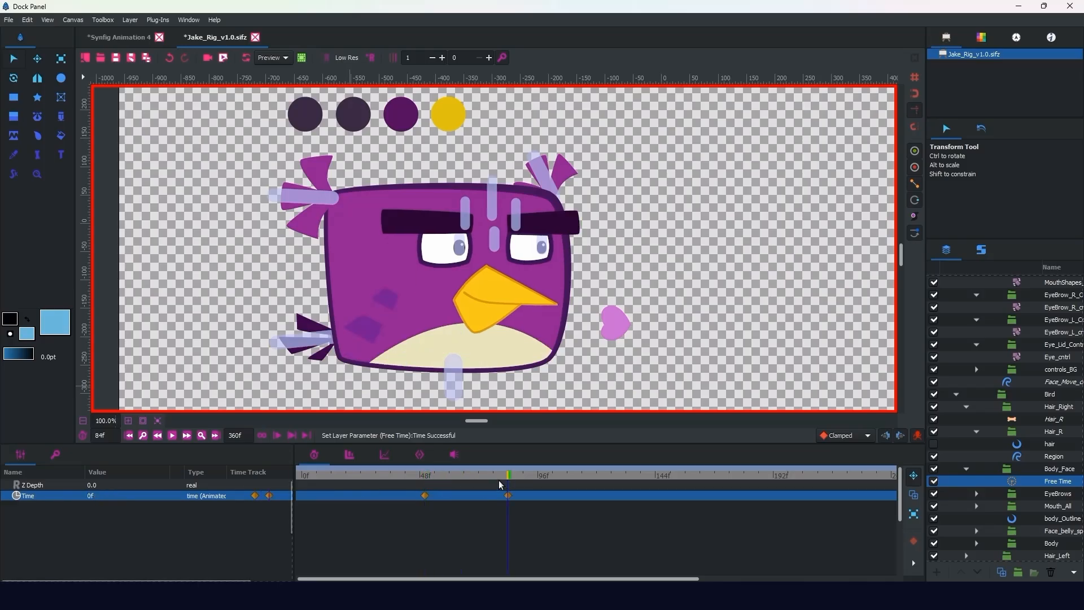
Step: Move the 0f Time waypoint to about frame 62, shift it nearer to about frame 58, and play back the face movement
{"action": "left_click_drag", "start_coordinate": [496, 477], "coordinate": [454, 495]}
{"action": "left_click", "coordinate": [425, 475]}
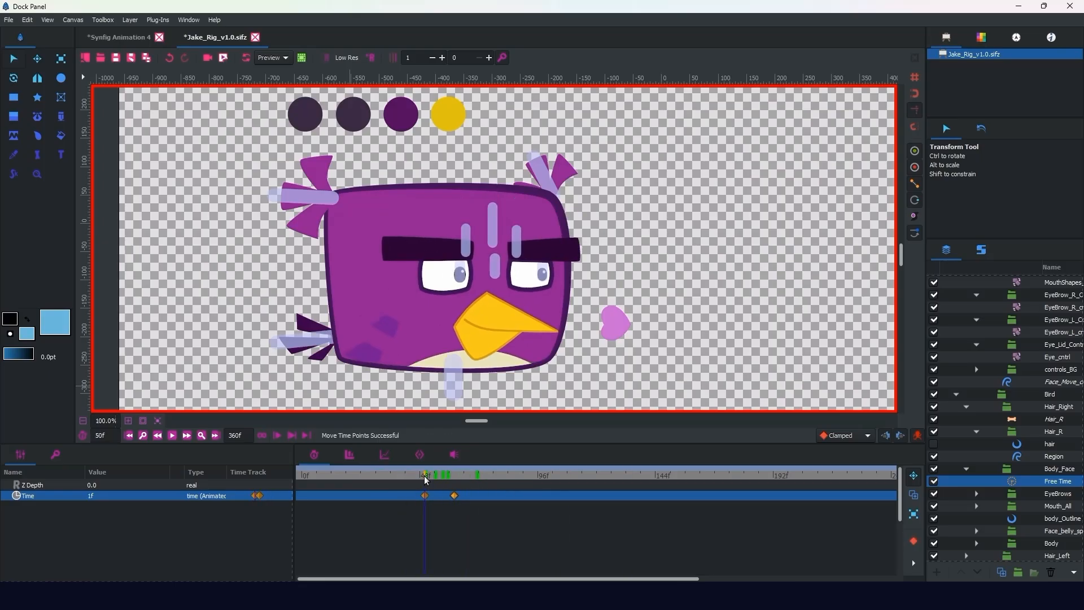
{"action": "key", "text": "space"}
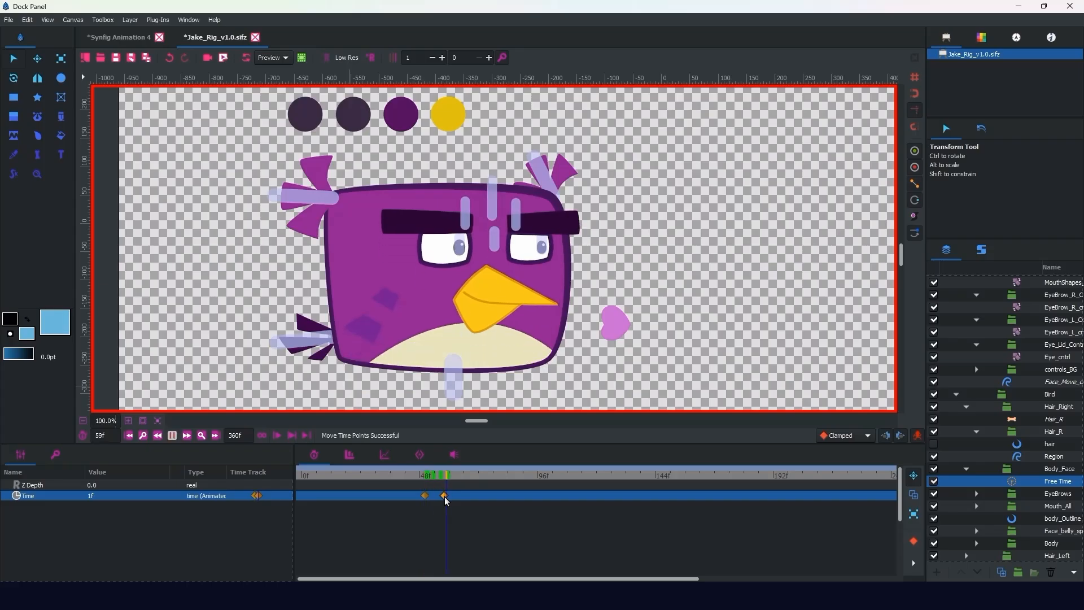
{"action": "key", "text": "space"}
Step: Move the 0f Time waypoint out to about frame 134 and play back the slower face movement from frame 50
{"action": "left_click_drag", "start_coordinate": [604, 496], "coordinate": [633, 496]}
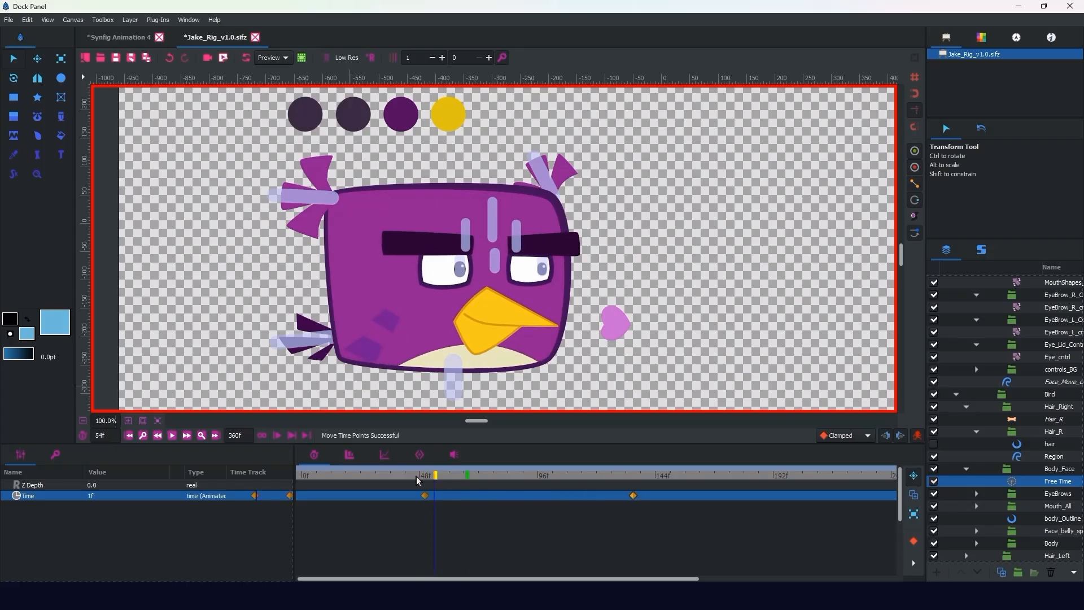
{"action": "left_click", "coordinate": [424, 475]}
{"action": "key", "text": "space"}
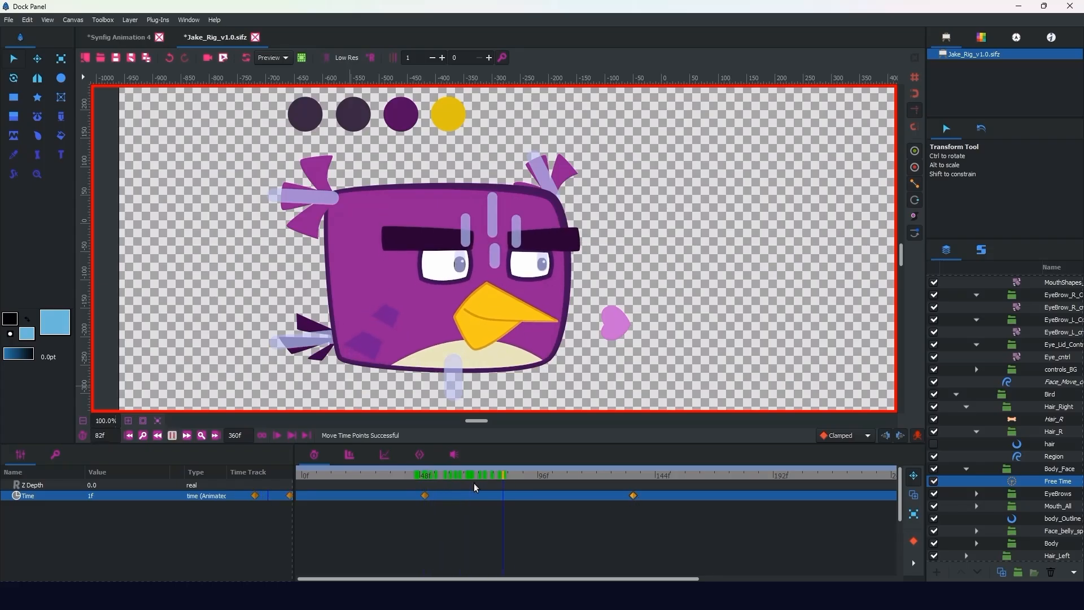
{"action": "key", "text": "space"}
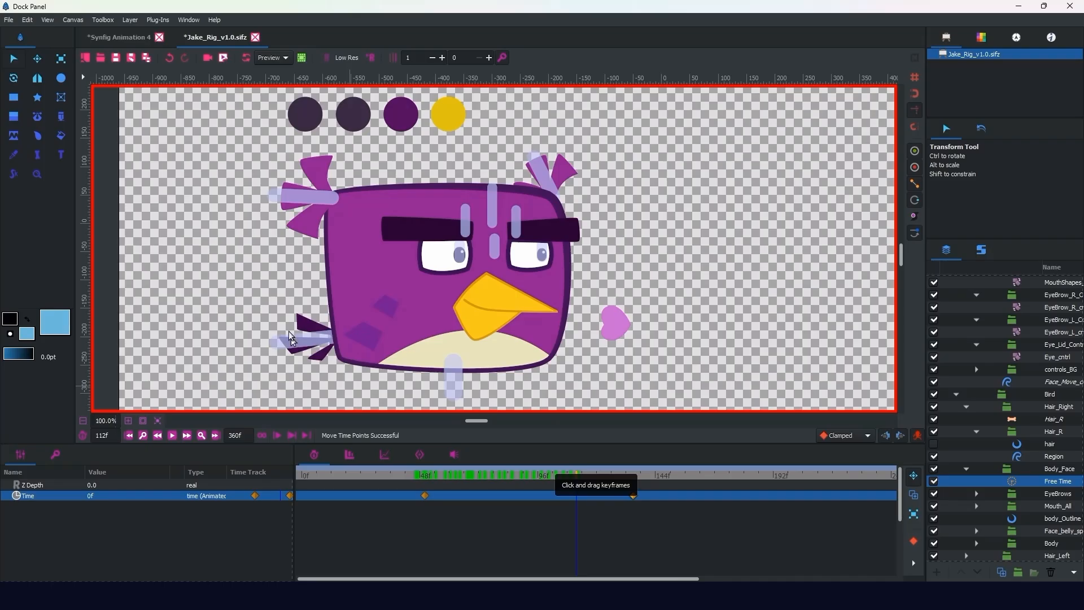
Step: Select the 13_Tail set's skeleton and key the tail bone's Angle at 184.03° on frame 0
{"action": "left_click", "coordinate": [981, 249]}
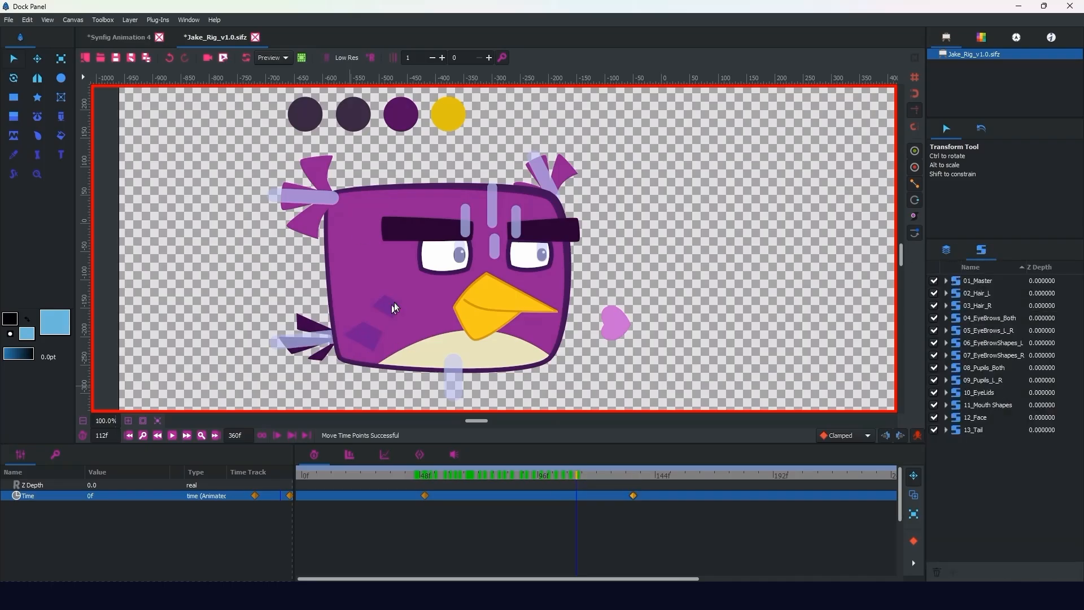
{"action": "left_click", "coordinate": [954, 430]}
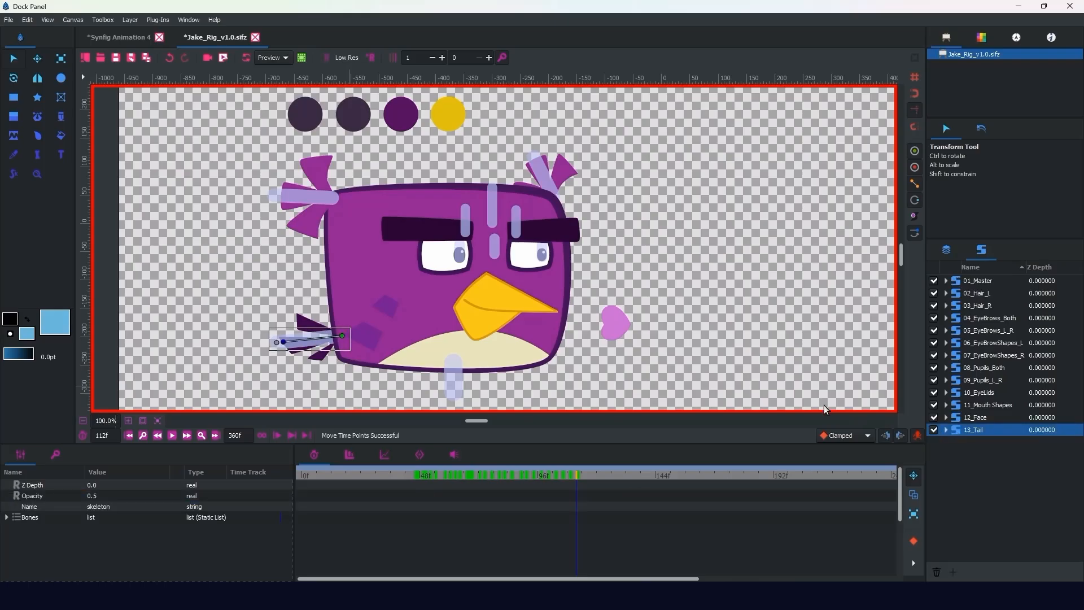
{"action": "key", "text": "Home"}
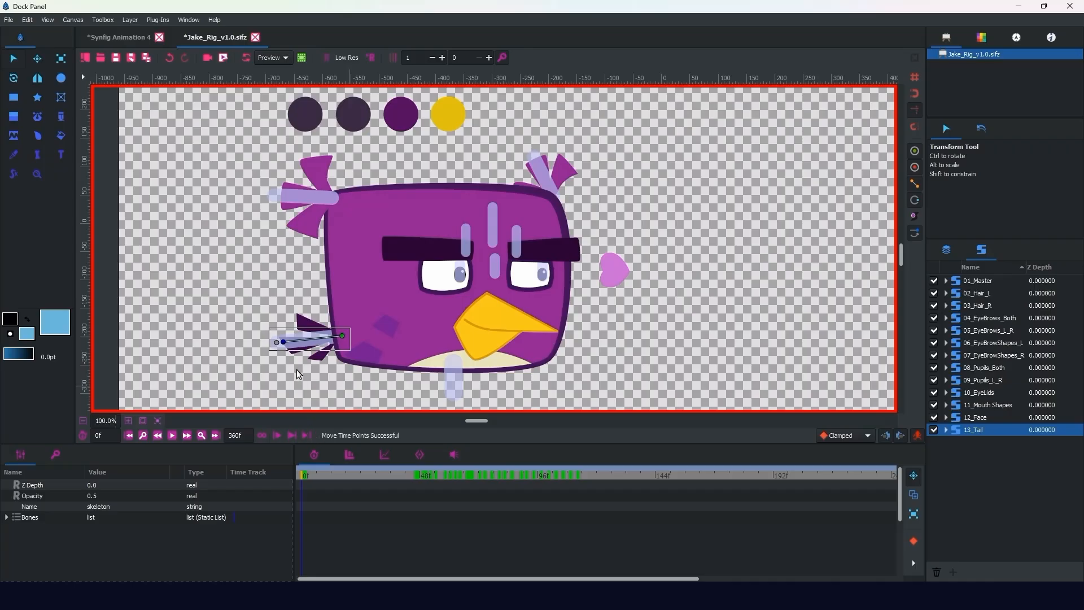
{"action": "left_click_drag", "start_coordinate": [282, 341], "coordinate": [282, 339]}
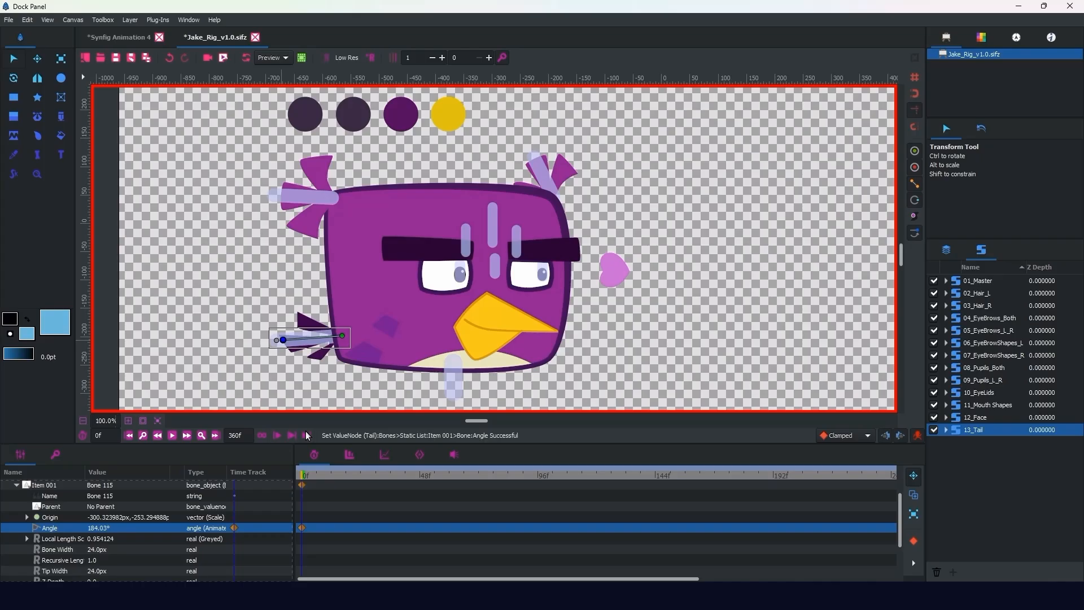
Step: Rotate the tail bone upward at frame 1 and return to frame 0 to compare the two tail poses
{"action": "key", "text": "period"}
{"action": "left_click_drag", "start_coordinate": [283, 339], "coordinate": [290, 310]}
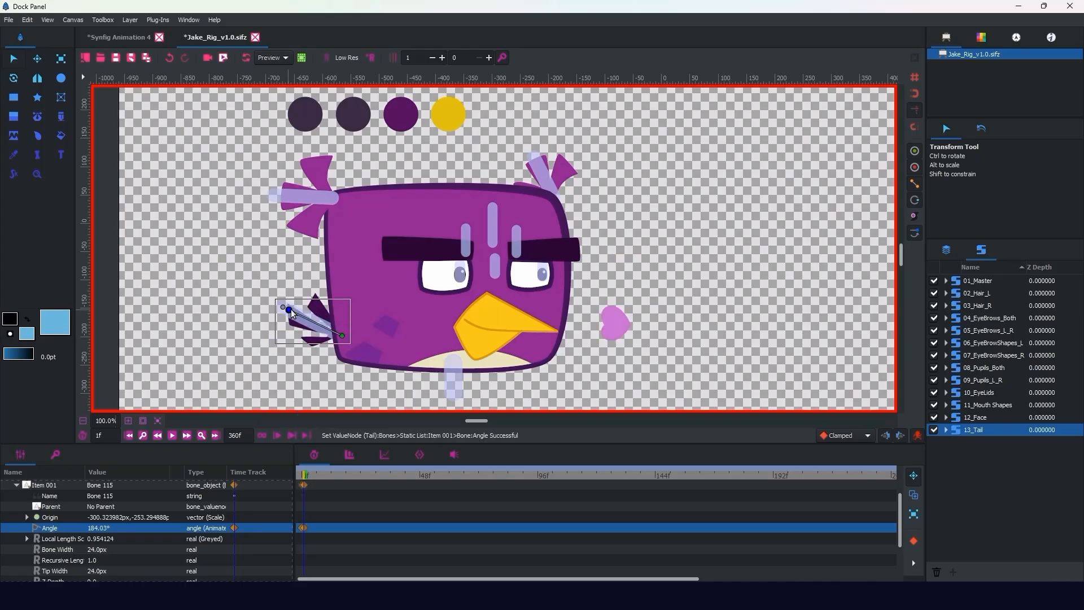
{"action": "left_click", "coordinate": [294, 475]}
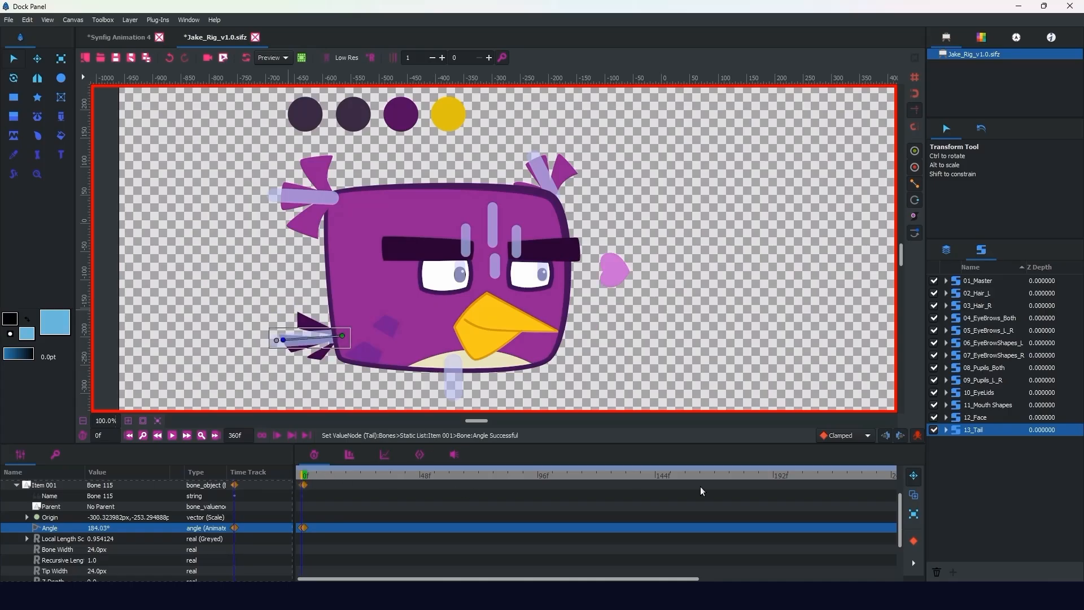
Step: Add a Free Time layer above the Tail skeleton inside the Tail_Feather group
{"action": "left_click", "coordinate": [946, 250]}
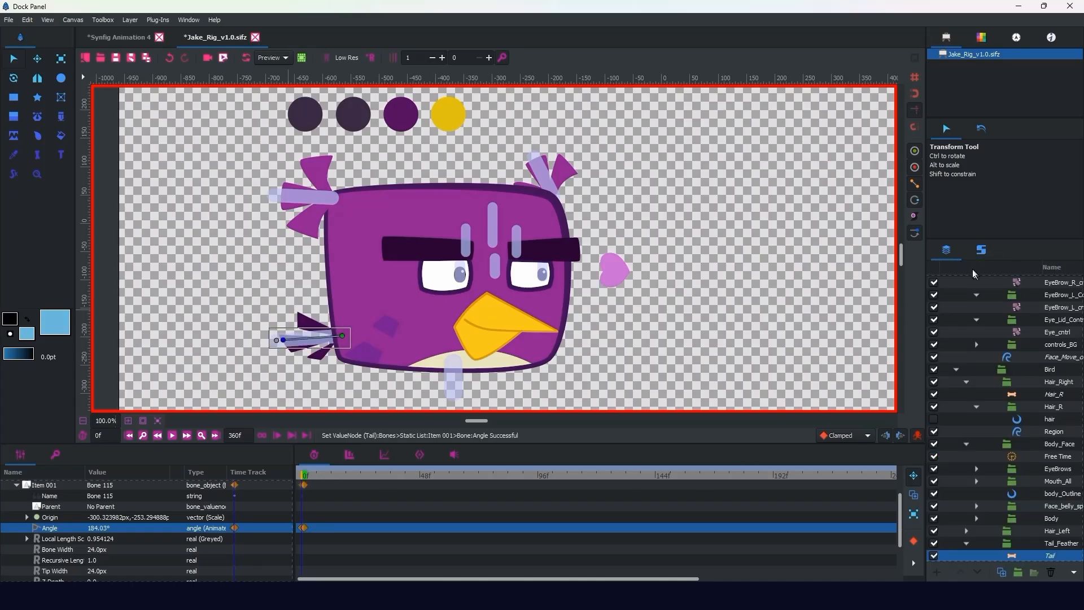
{"action": "left_click_drag", "start_coordinate": [1001, 238], "coordinate": [1002, 210]}
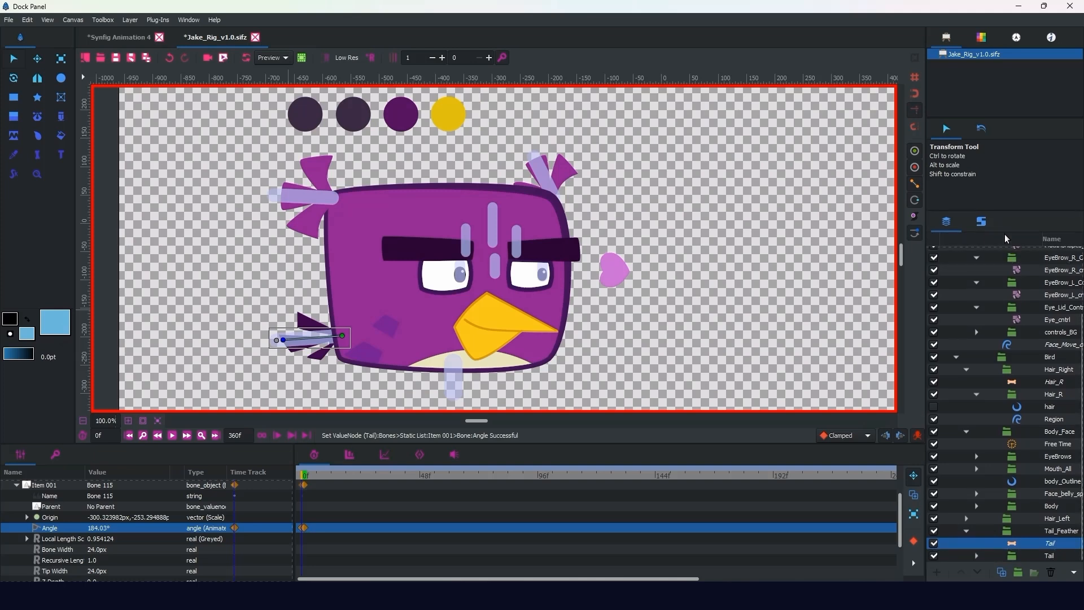
{"action": "left_click", "coordinate": [1023, 531]}
{"action": "double_click", "coordinate": [933, 530]}
{"action": "left_click", "coordinate": [1031, 542]}
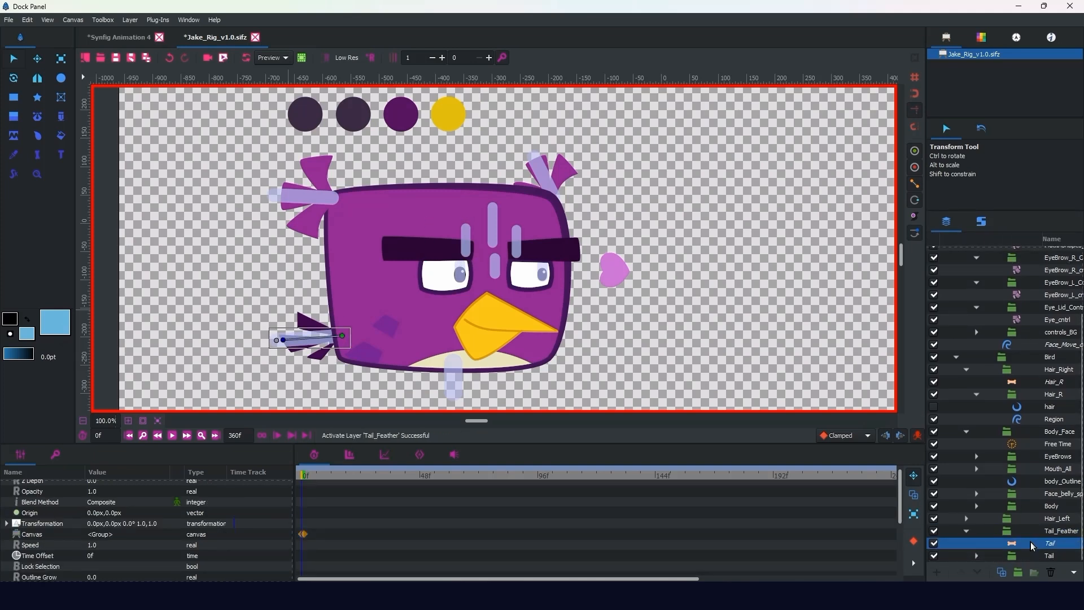
{"action": "right_click", "coordinate": [1031, 541]}
{"action": "mouse_move", "coordinate": [951, 298]}
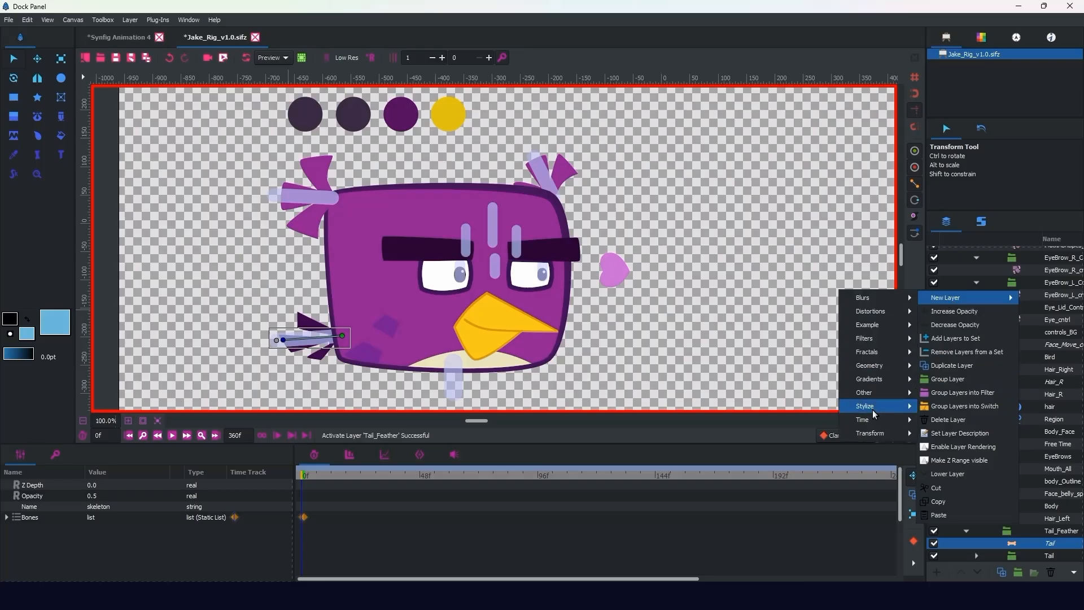
{"action": "mouse_move", "coordinate": [873, 422]}
{"action": "left_click", "coordinate": [811, 422]}
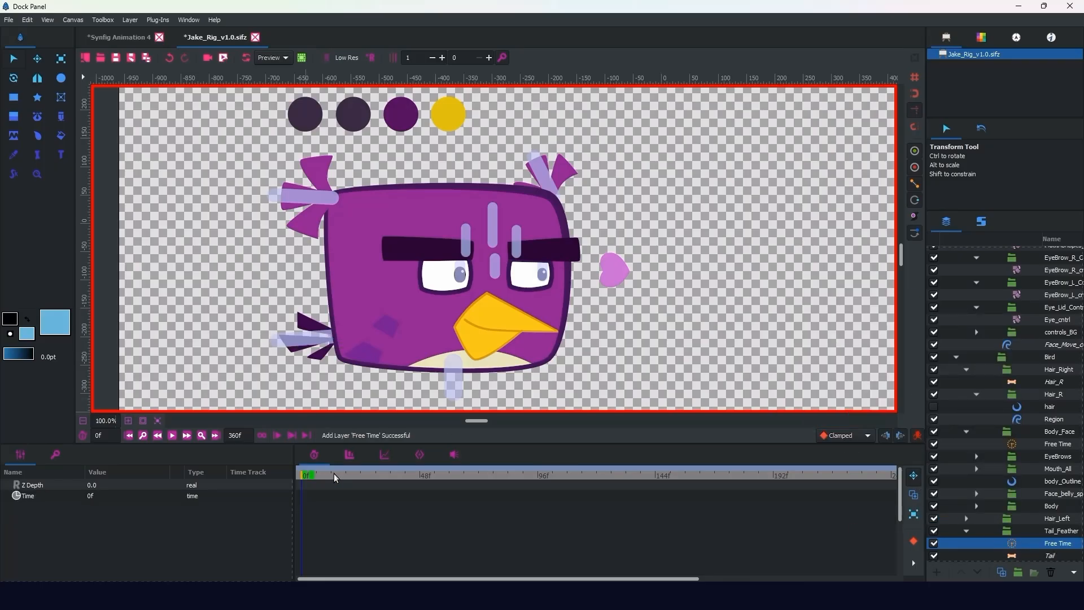
Step: Scrub forward to frame 181 and key the tail Free Time layer's Time at 1f
{"action": "left_click", "coordinate": [318, 475]}
{"action": "left_click", "coordinate": [326, 475]}
{"action": "left_click_drag", "start_coordinate": [367, 473], "coordinate": [765, 482]}
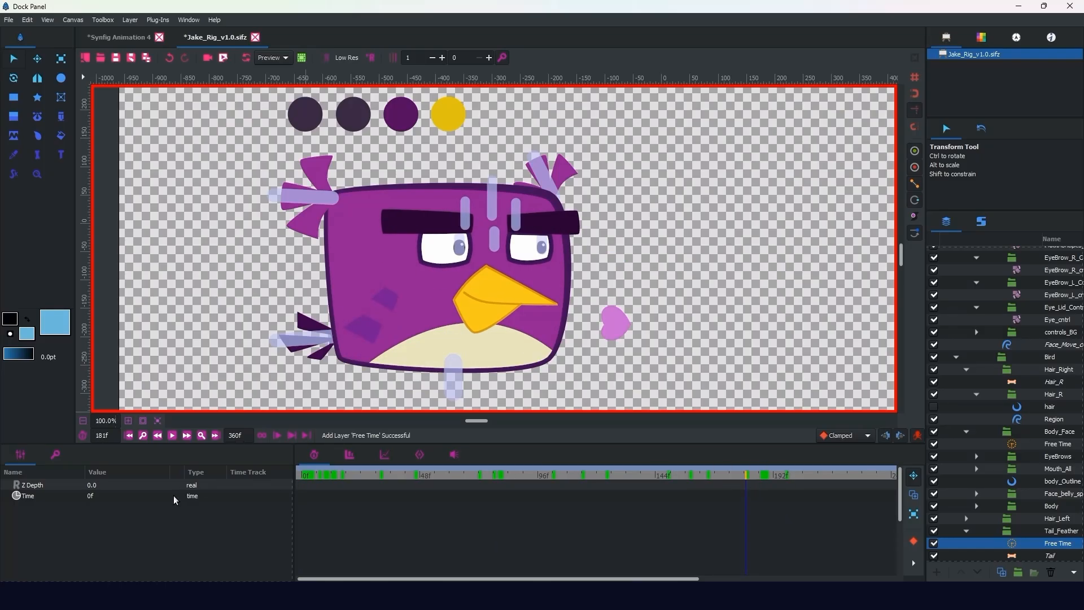
{"action": "left_click", "coordinate": [92, 498]}
{"action": "type", "text": "1"}
{"action": "key", "text": "Return"}
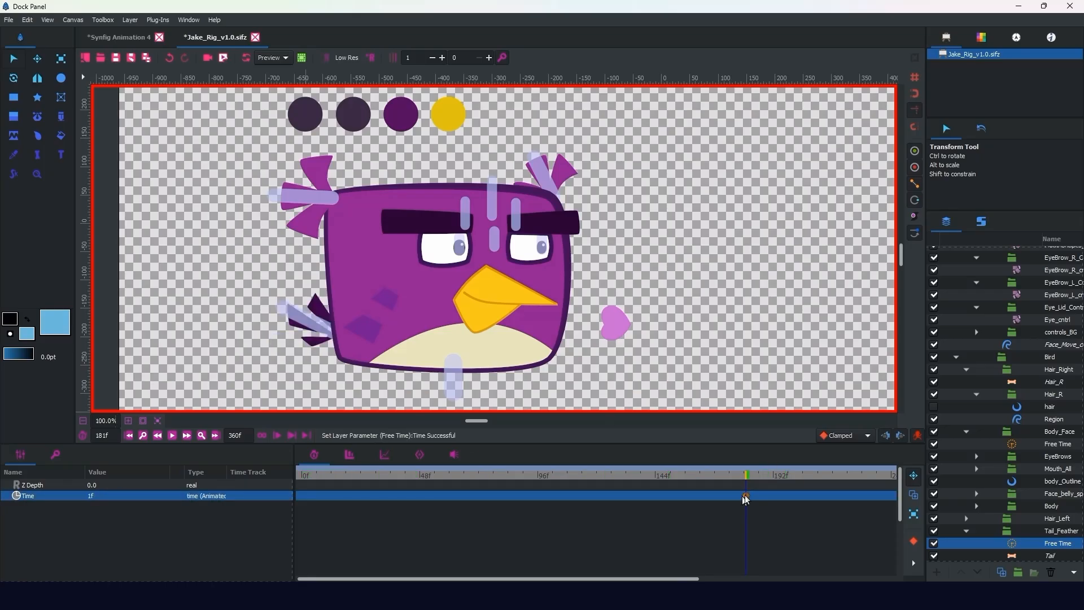
Step: Key the tail Free Time layer's Time at 0f on frame 138
{"action": "left_click_drag", "start_coordinate": [745, 475], "coordinate": [641, 450]}
{"action": "left_click", "coordinate": [162, 494]}
{"action": "type", "text": "0"}
{"action": "key", "text": "Return"}
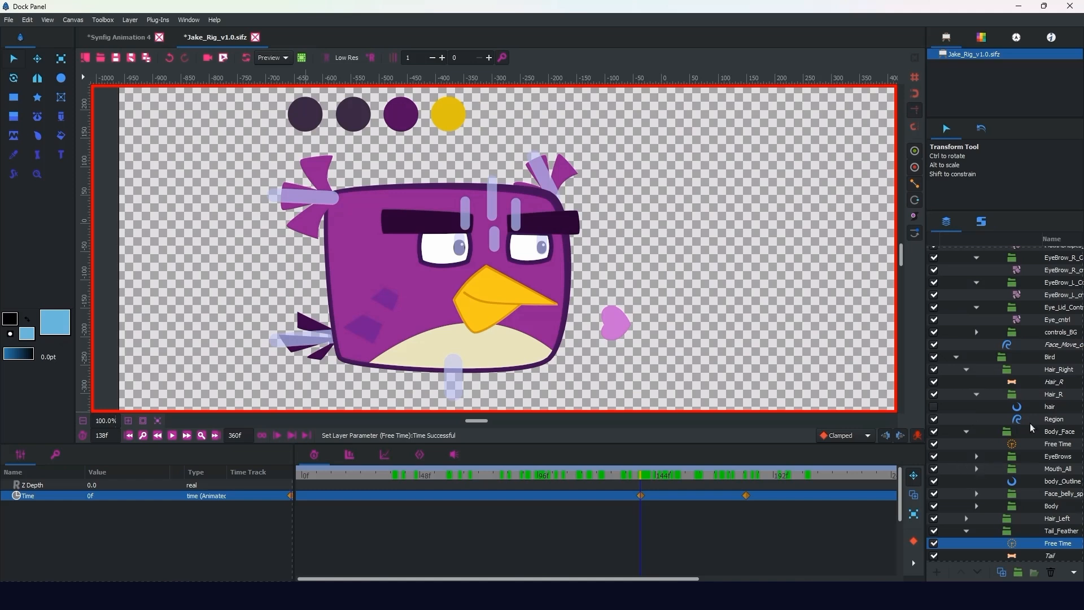
Step: Rename the Free Time layer in the Body_Face group to faceFT
{"action": "left_click", "coordinate": [1021, 444]}
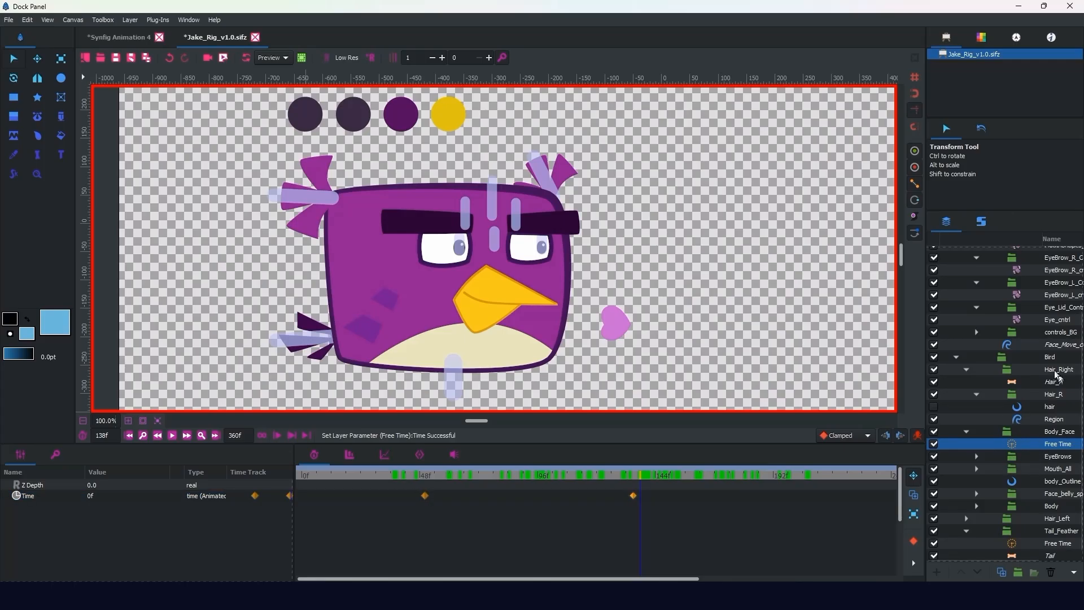
{"action": "double_click", "coordinate": [1049, 444]}
{"action": "left_click_drag", "start_coordinate": [1049, 444], "coordinate": [1004, 440]}
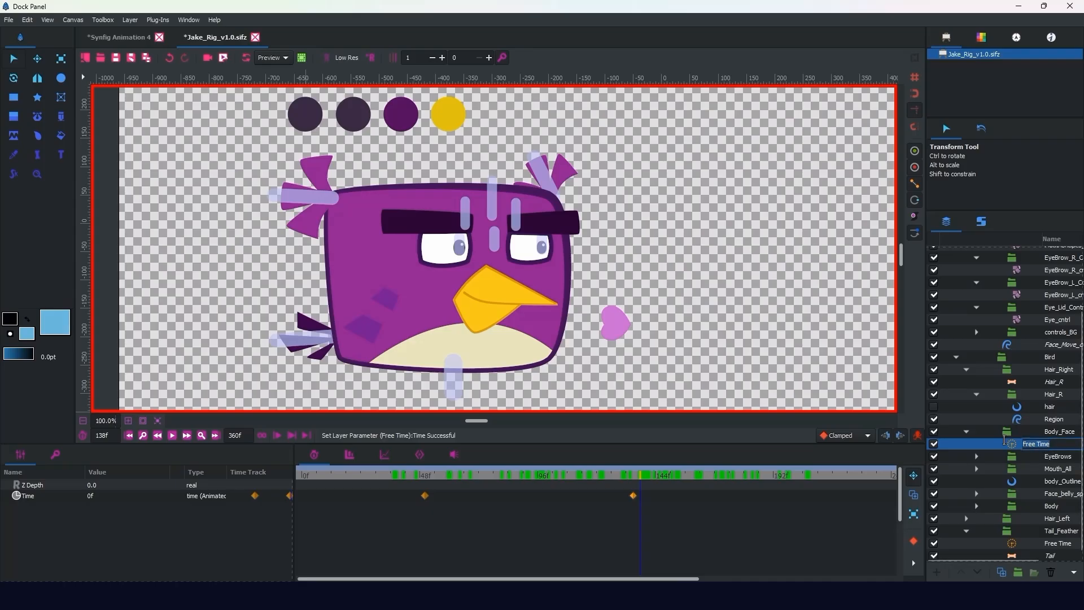
{"action": "type", "text": "F"}
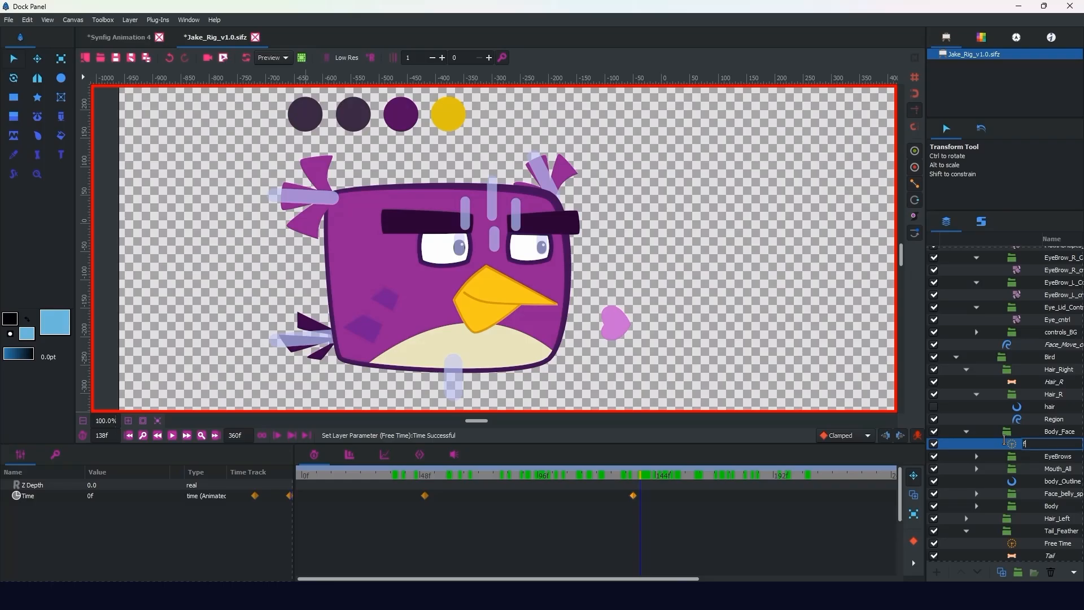
{"action": "type", "text": "aceFT"}
{"action": "key", "text": "Return"}
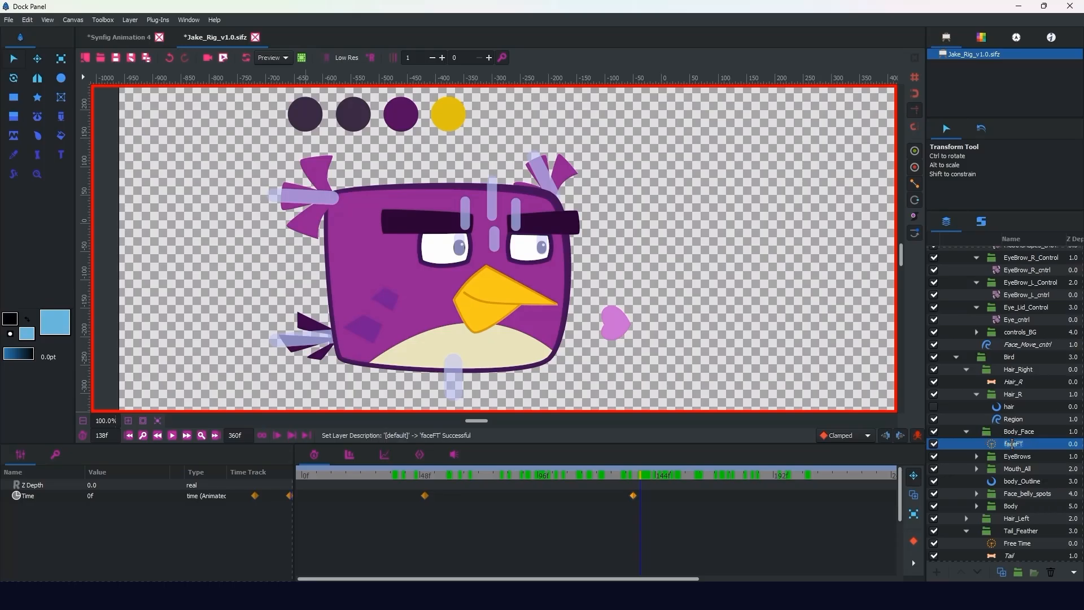
Step: Add the faceFT layer to a new set named faceFT
{"action": "right_click", "coordinate": [1004, 444]}
{"action": "left_click", "coordinate": [937, 258]}
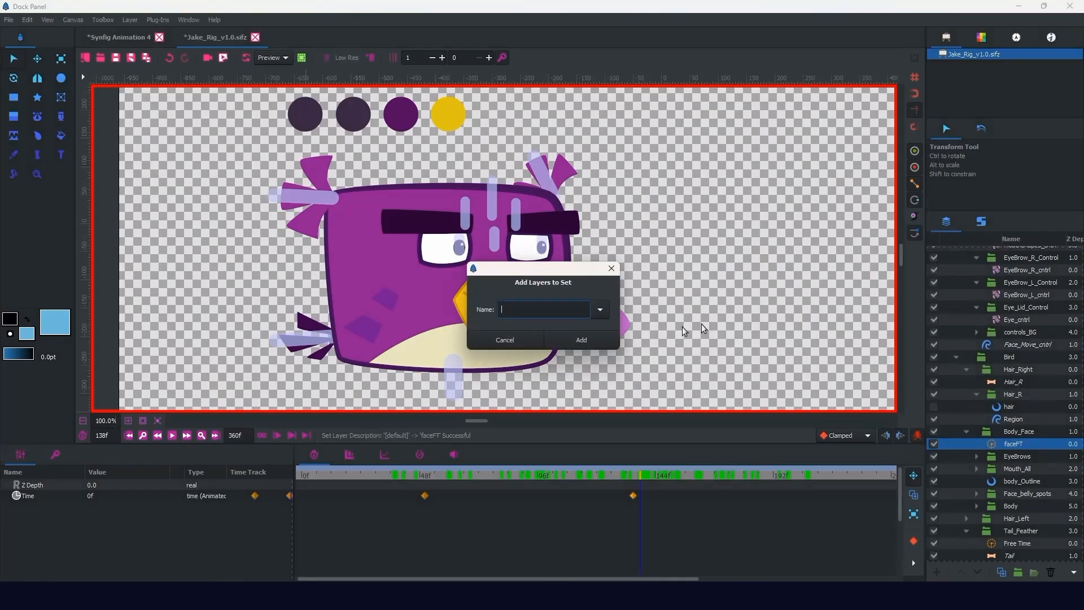
{"action": "type", "text": "faceFT"}
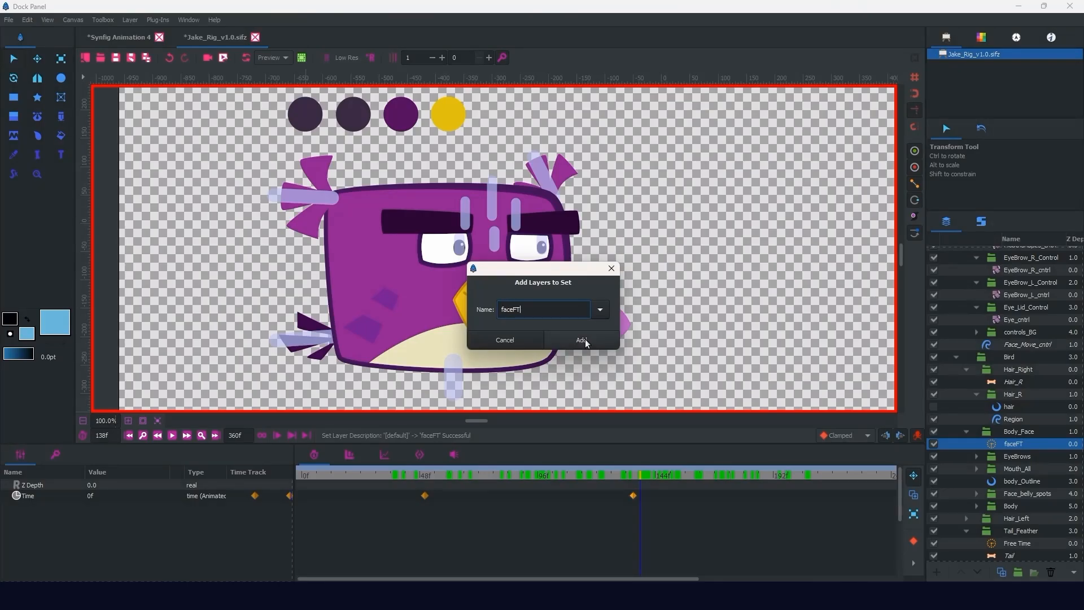
{"action": "left_click", "coordinate": [585, 341]}
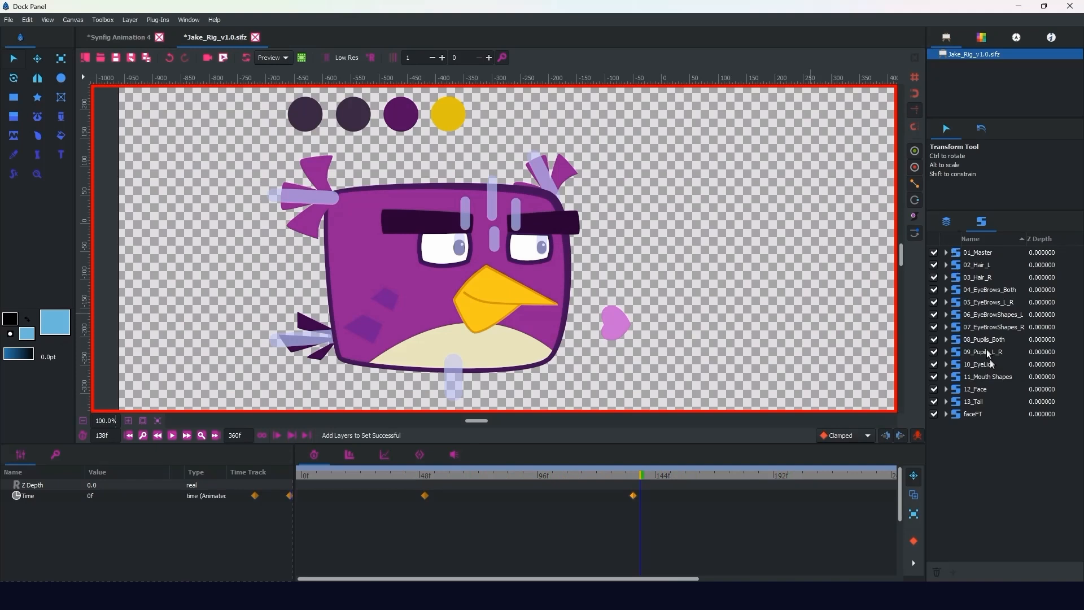
Step: Rename the Free Time layer in the Tail_Feather group to tailFT
{"action": "left_click", "coordinate": [947, 223]}
{"action": "left_click", "coordinate": [1001, 543]}
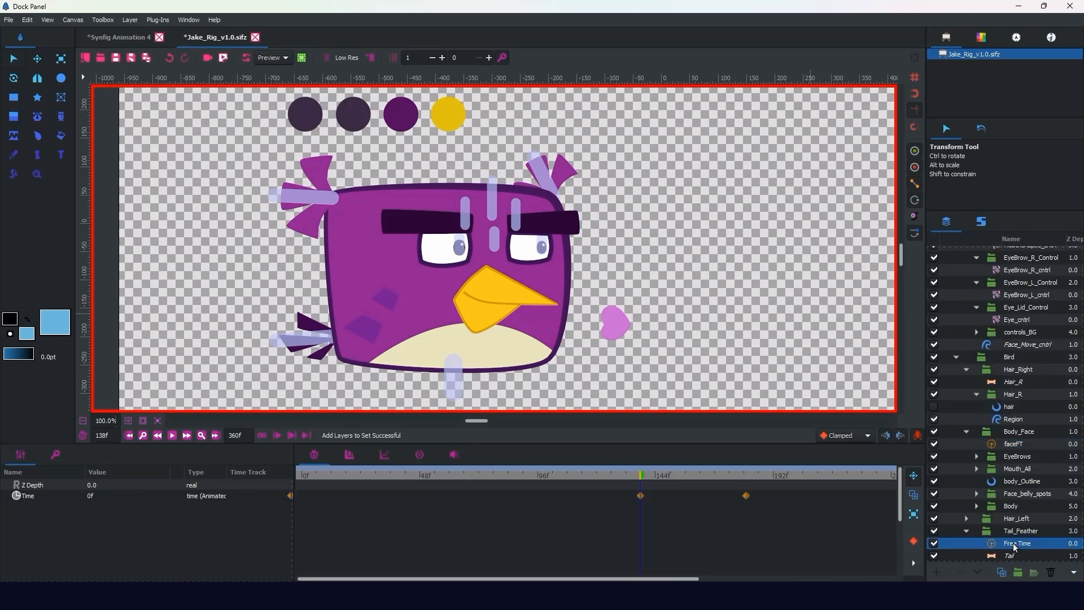
{"action": "double_click", "coordinate": [1016, 543]}
{"action": "type", "text": "tail"}
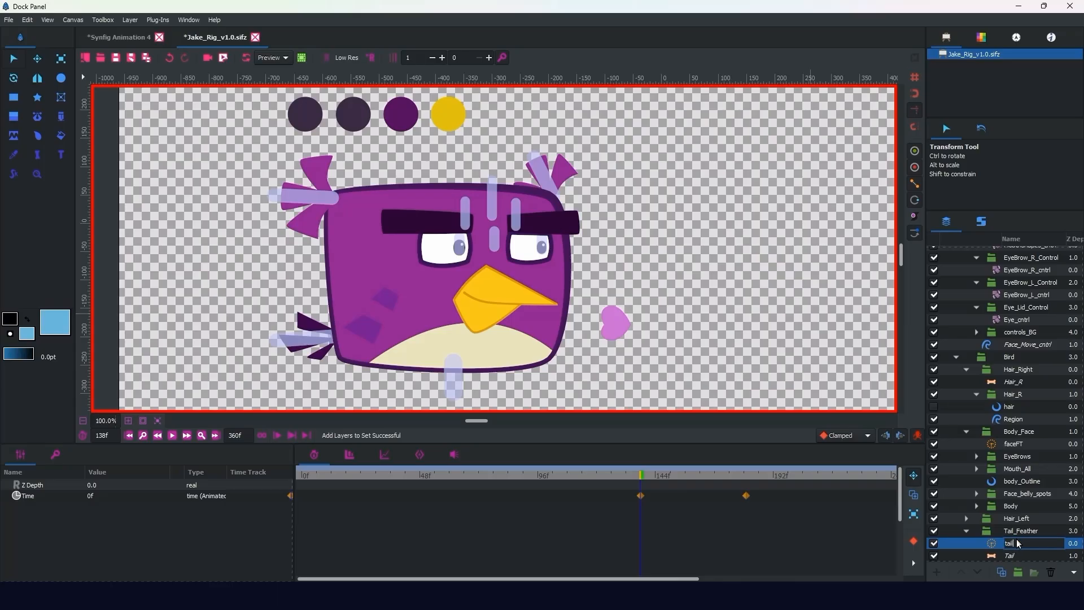
{"action": "type", "text": "FT"}
{"action": "key", "text": "Return"}
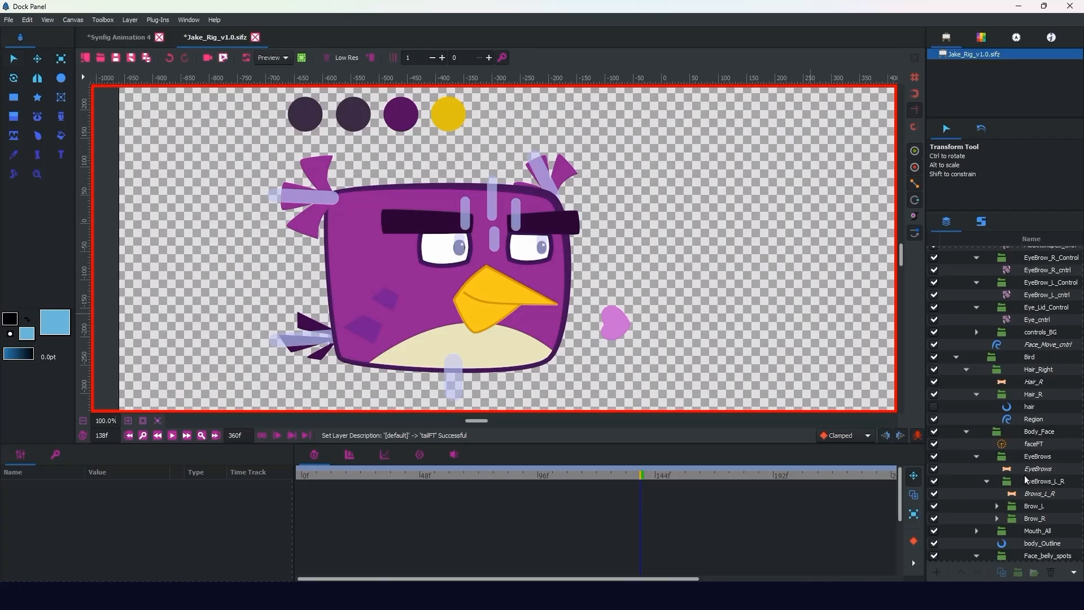
Step: Add the tailFT layer to a new set named tailFT
{"action": "scroll", "coordinate": [1006, 423], "scroll_direction": "down", "scroll_amount": 6}
{"action": "left_click", "coordinate": [1005, 552]}
{"action": "left_click", "coordinate": [1014, 531]}
{"action": "right_click", "coordinate": [1013, 531]}
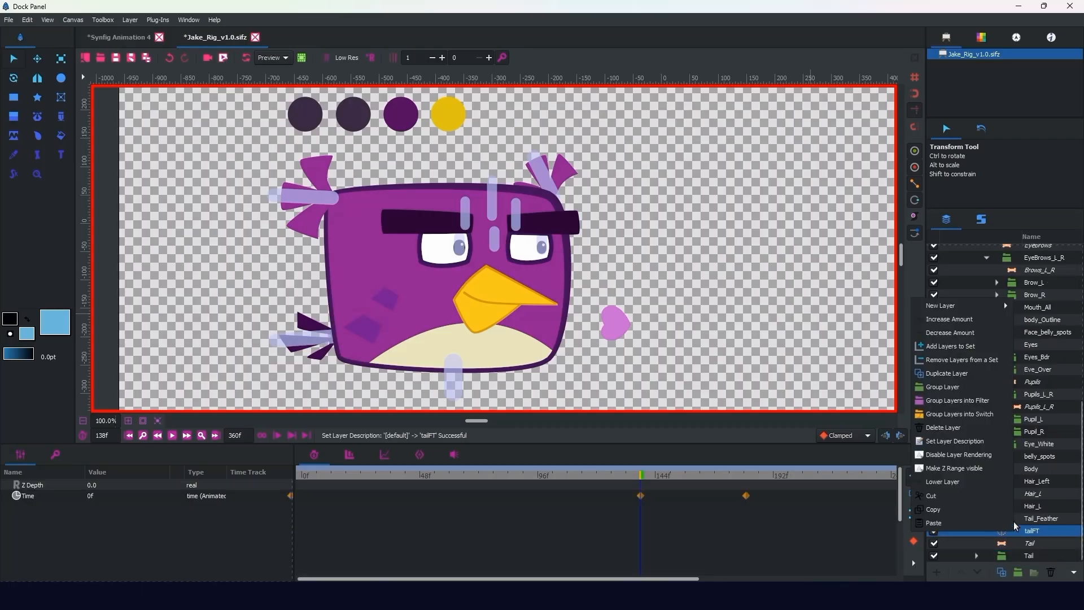
{"action": "left_click", "coordinate": [956, 346]}
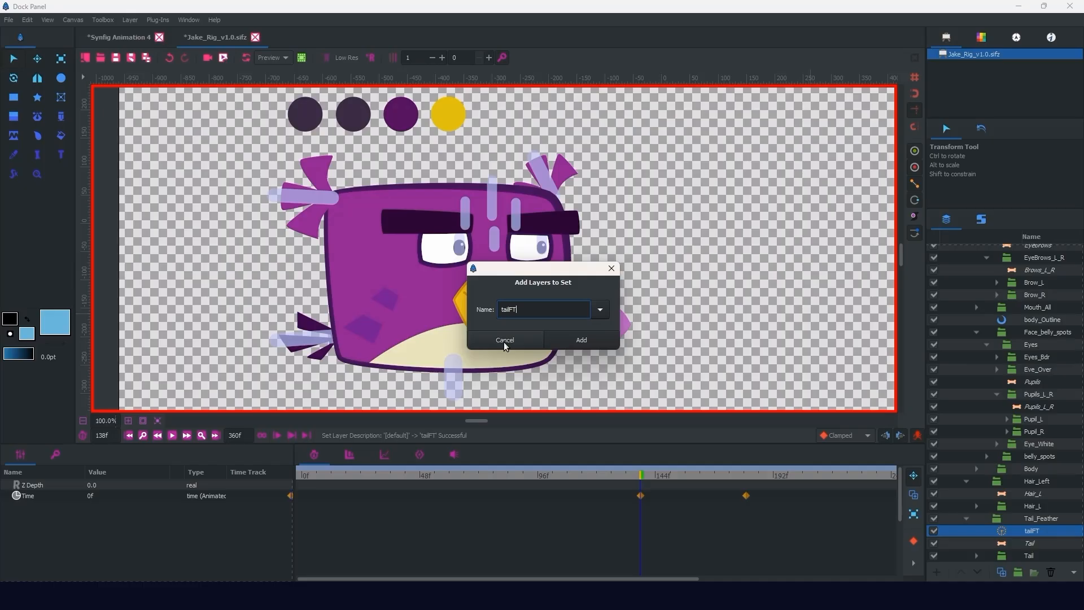
{"action": "left_click", "coordinate": [584, 341]}
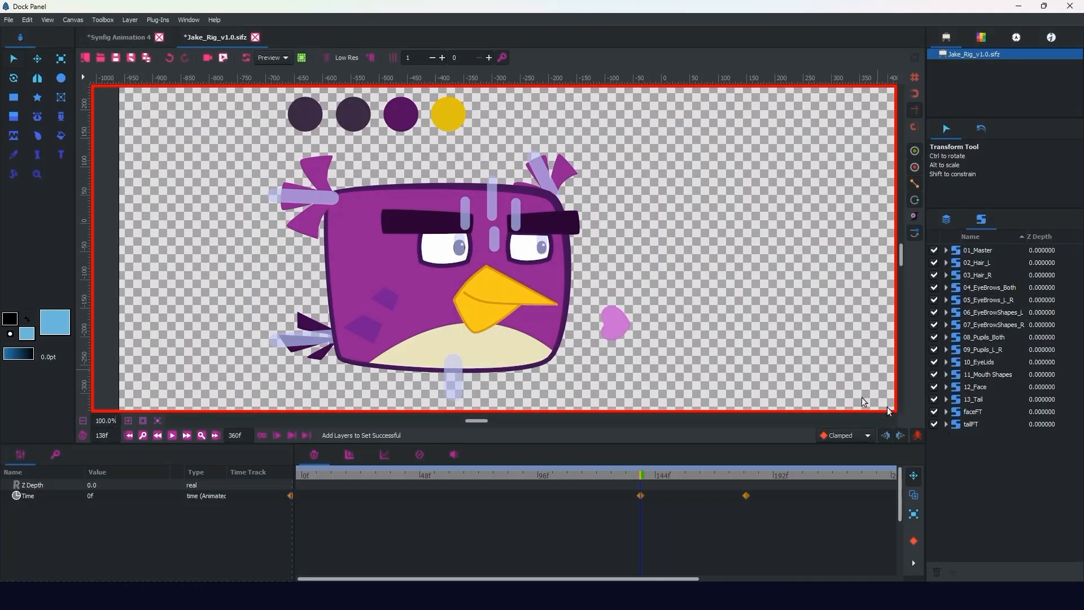
Step: Switch between the faceFT and tailFT sets, move the tail's 1f Time waypoint to about frame 165, and go to frame 98
{"action": "left_click", "coordinate": [957, 413]}
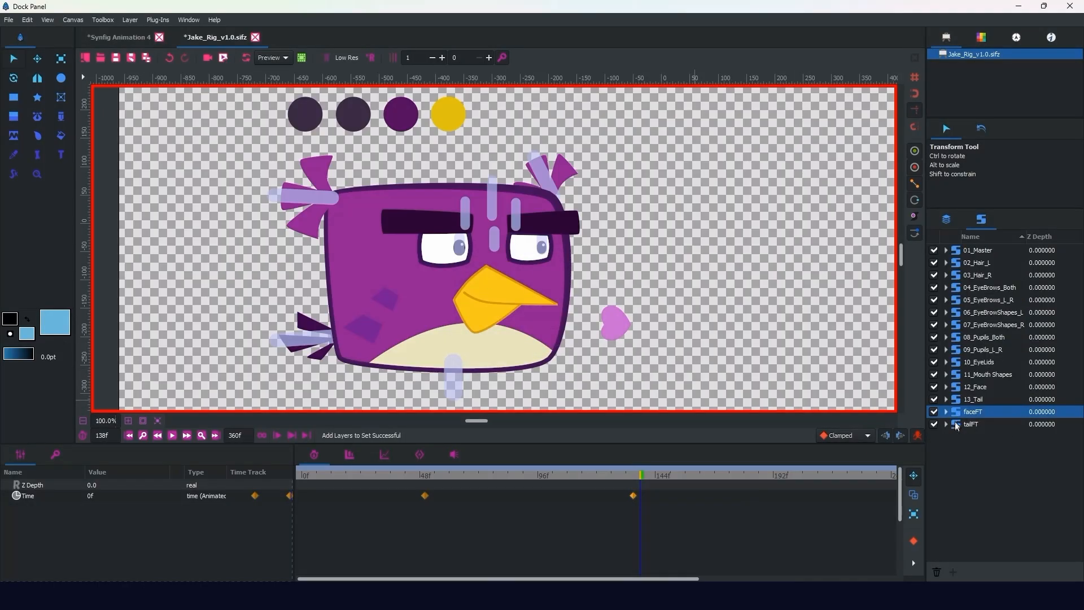
{"action": "left_click", "coordinate": [956, 425]}
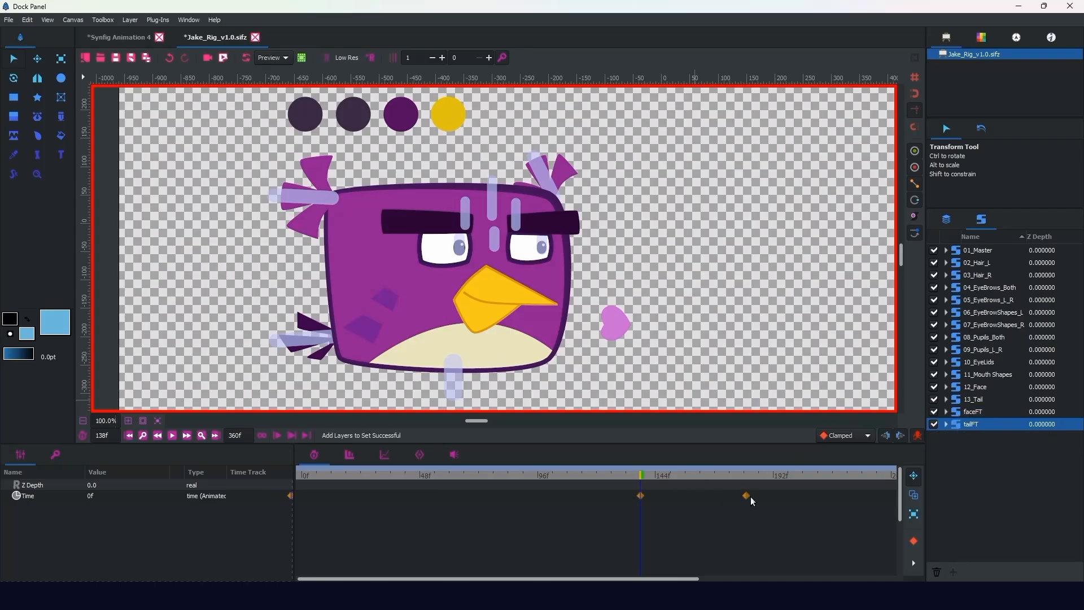
{"action": "left_click_drag", "start_coordinate": [746, 496], "coordinate": [707, 496]}
{"action": "left_click", "coordinate": [543, 473]}
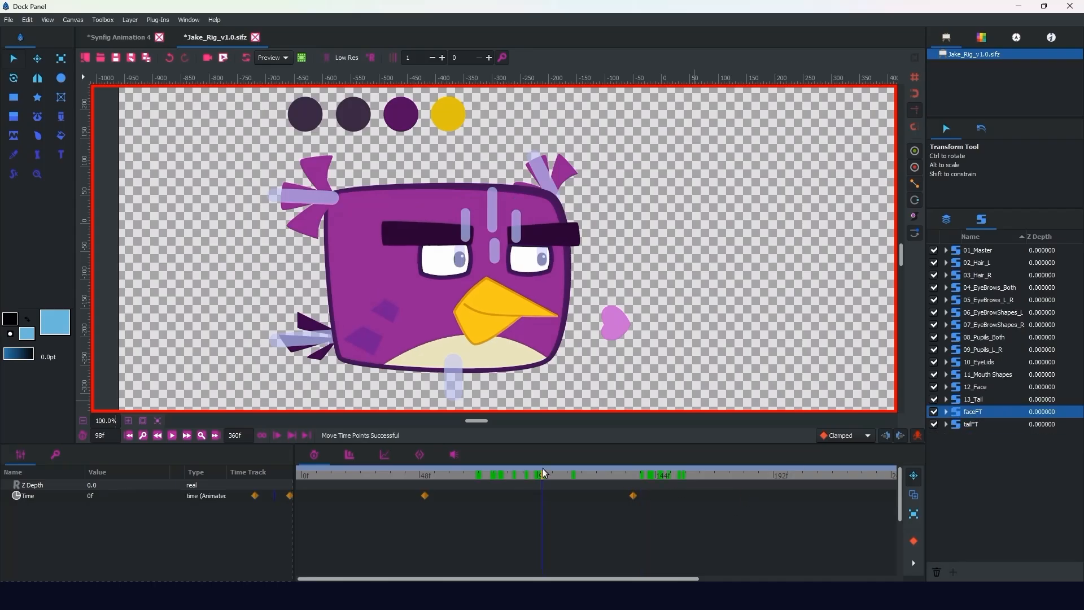